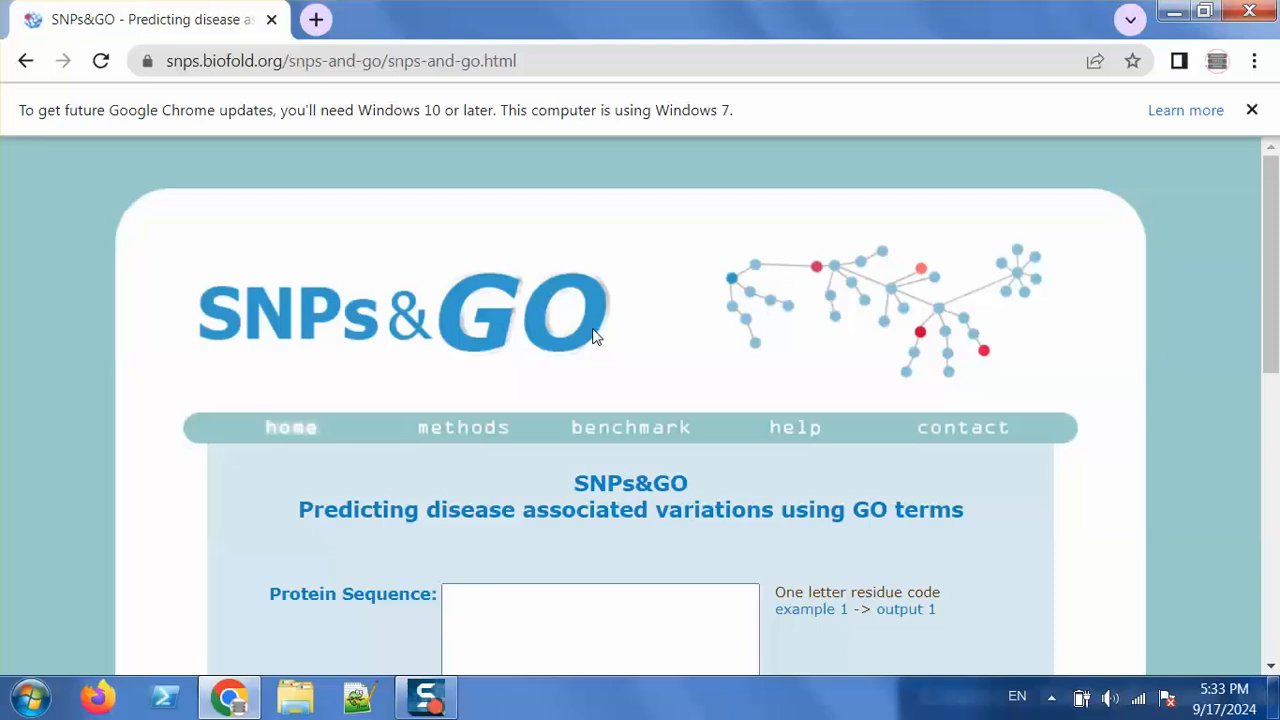
Review the input fields of the SNPs&GO prediction form, from Protein Sequence down to e-mail
scroll(1274, 330, "down", 2)
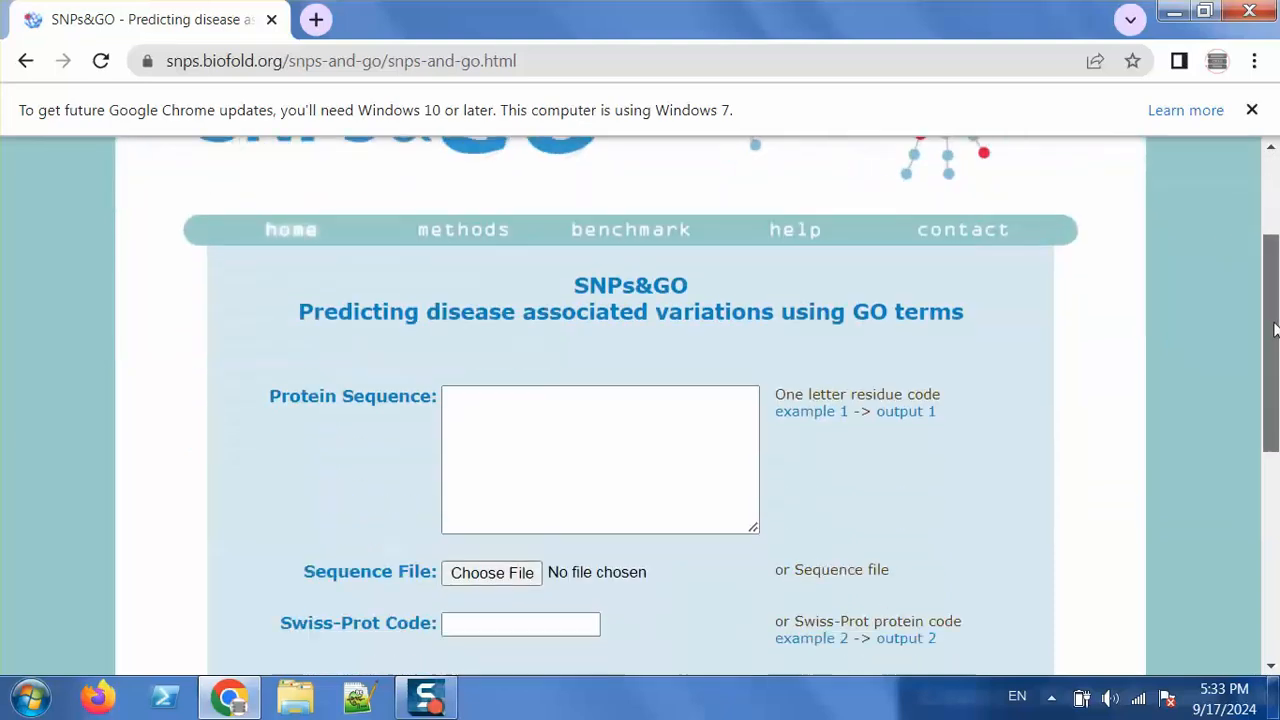
scroll(1274, 330, "down", 1)
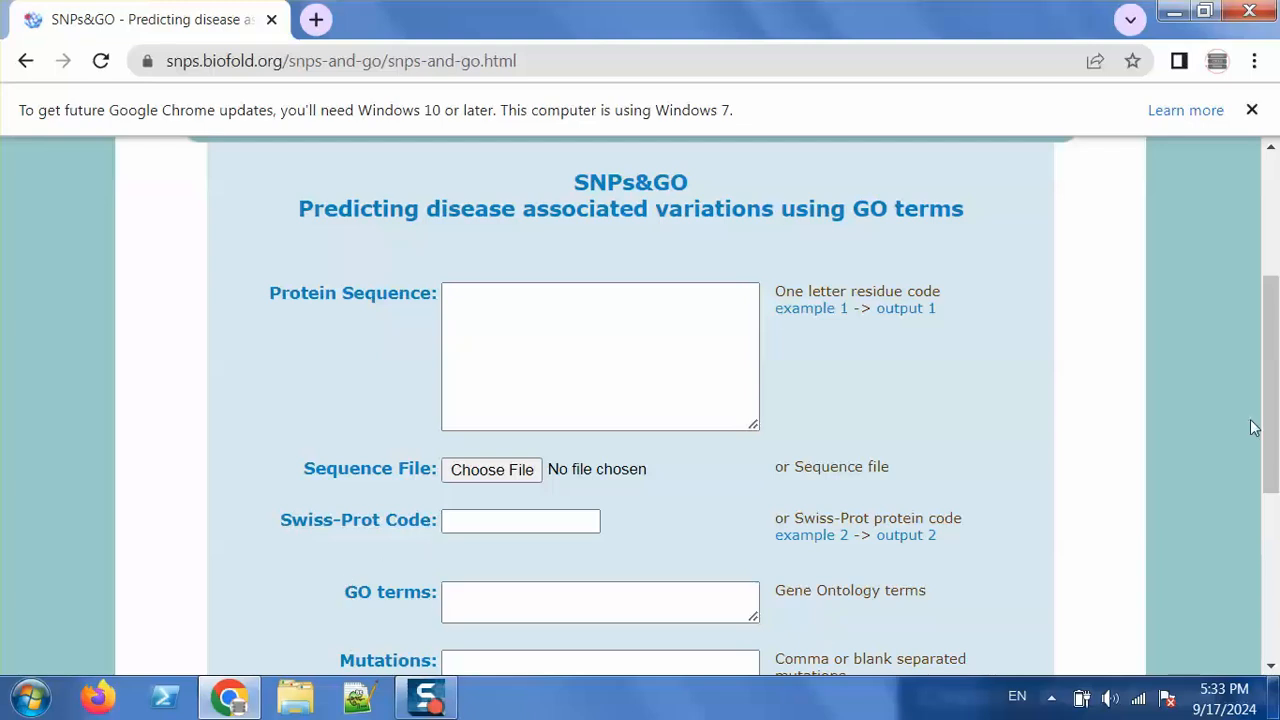
scroll(1254, 427, "down", 2)
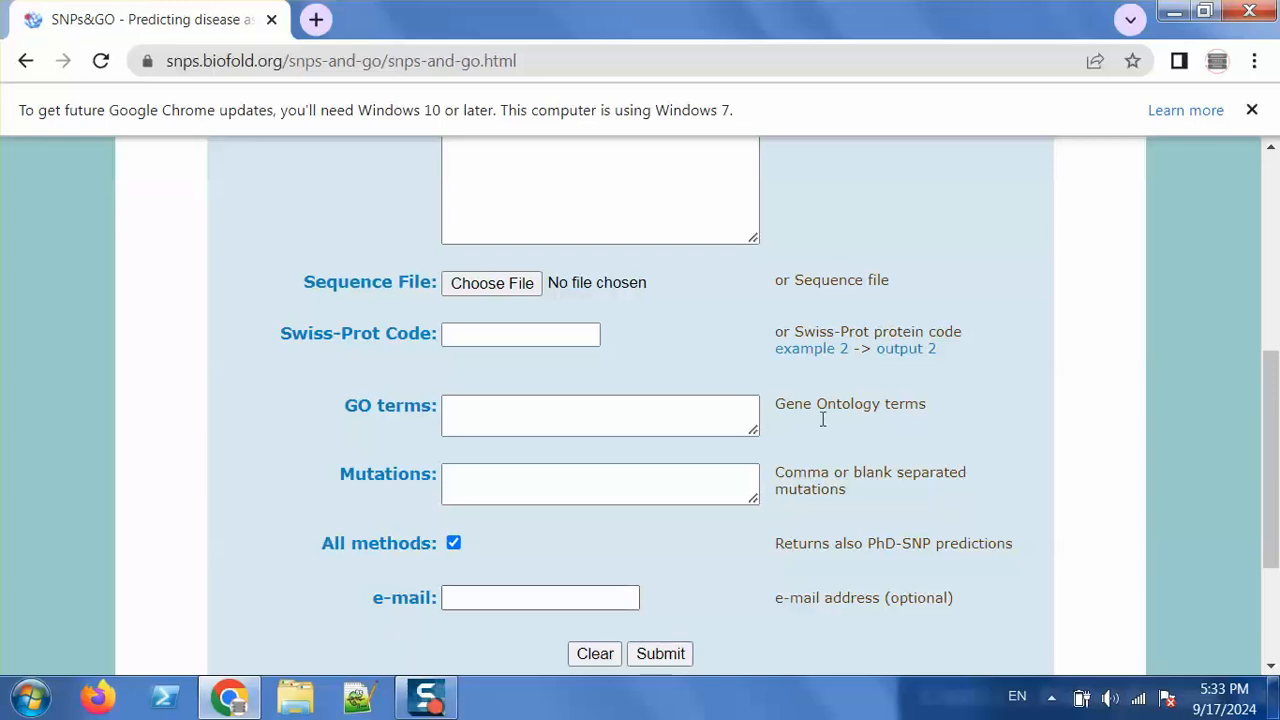
left_click_drag(1272, 450, 1274, 325)
Open the SNPs&GO help page and read the three ways of providing the protein sequence under Required Inputs
left_click(806, 255)
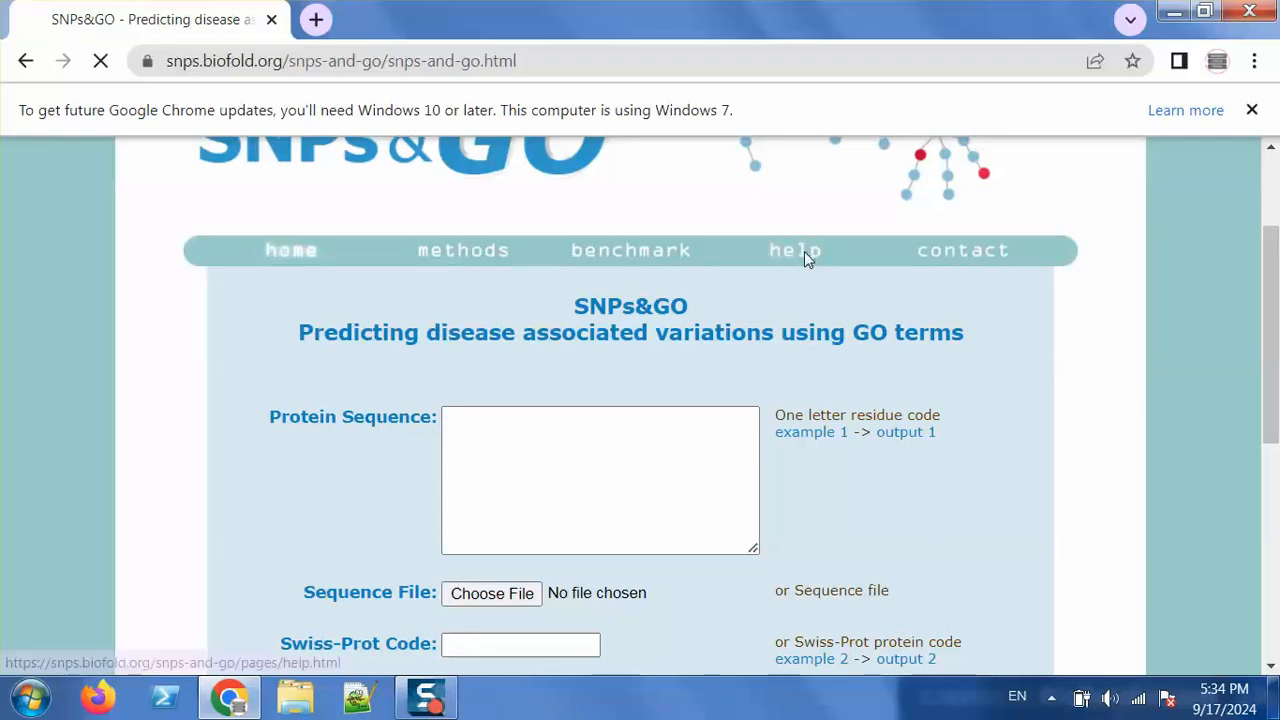
left_click_drag(1272, 250, 1273, 341)
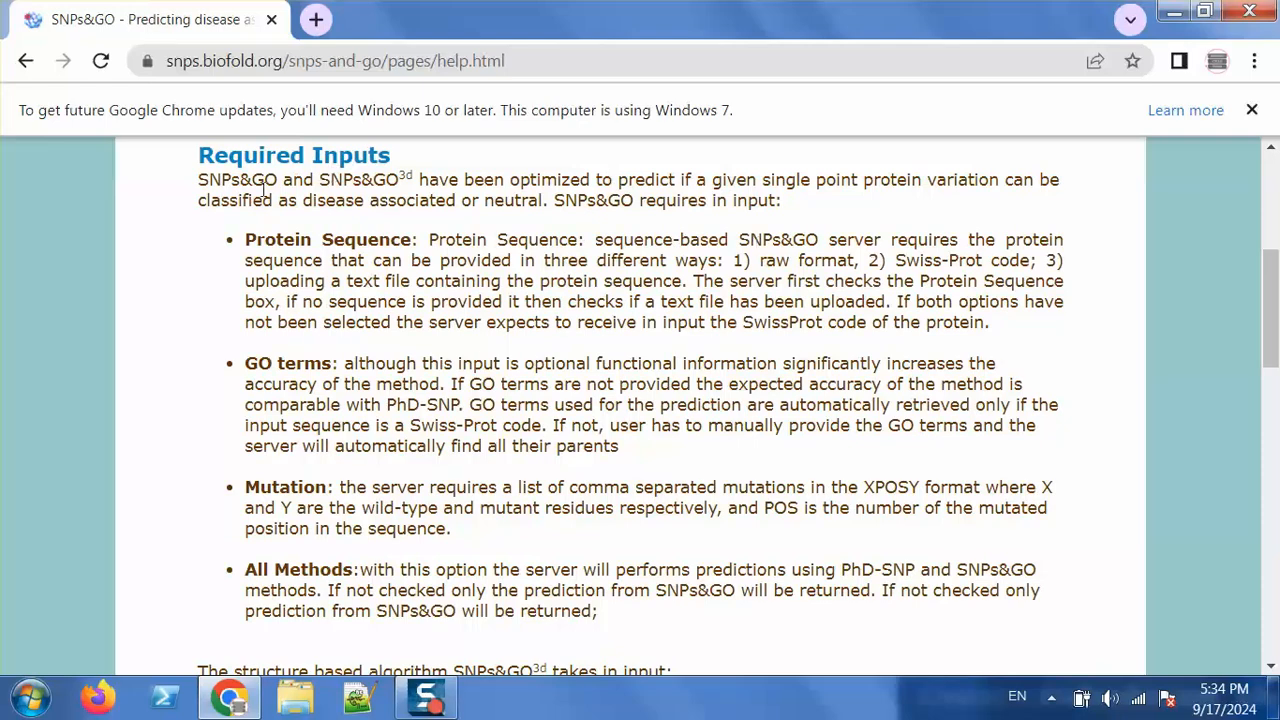
left_click_drag(250, 239, 415, 239)
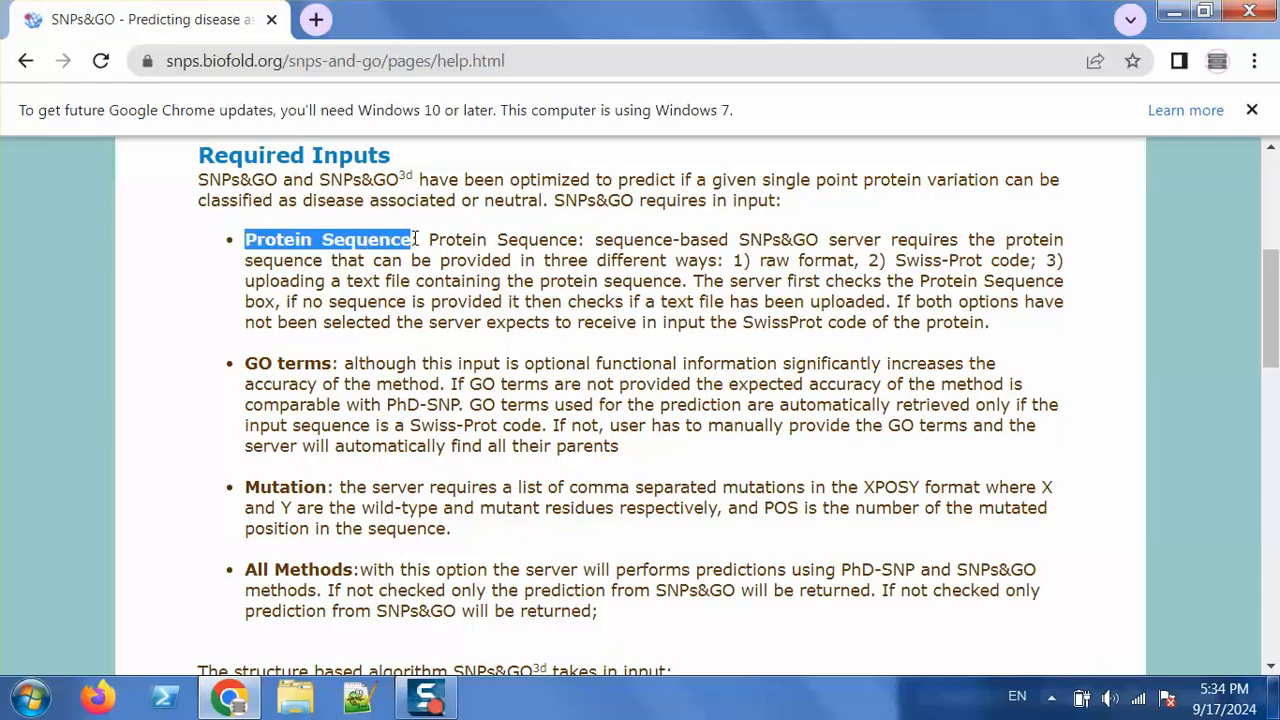
left_click_drag(545, 262, 1033, 260)
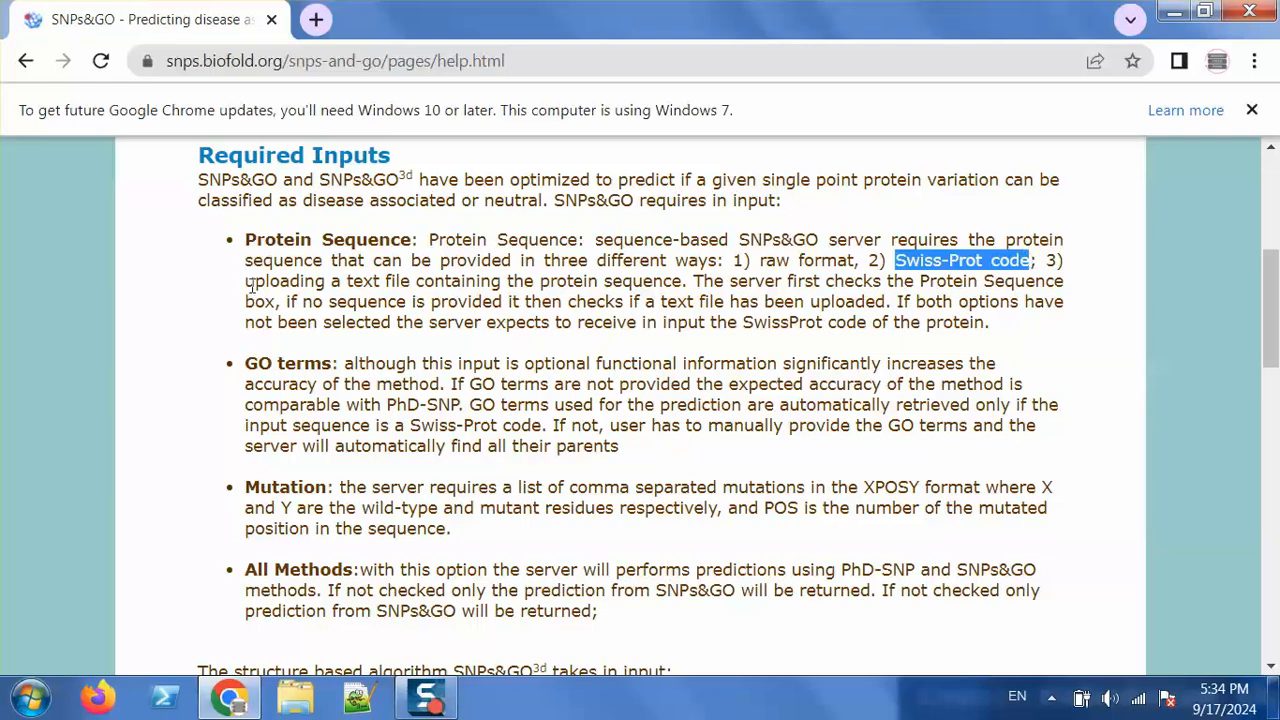
left_click_drag(252, 284, 690, 281)
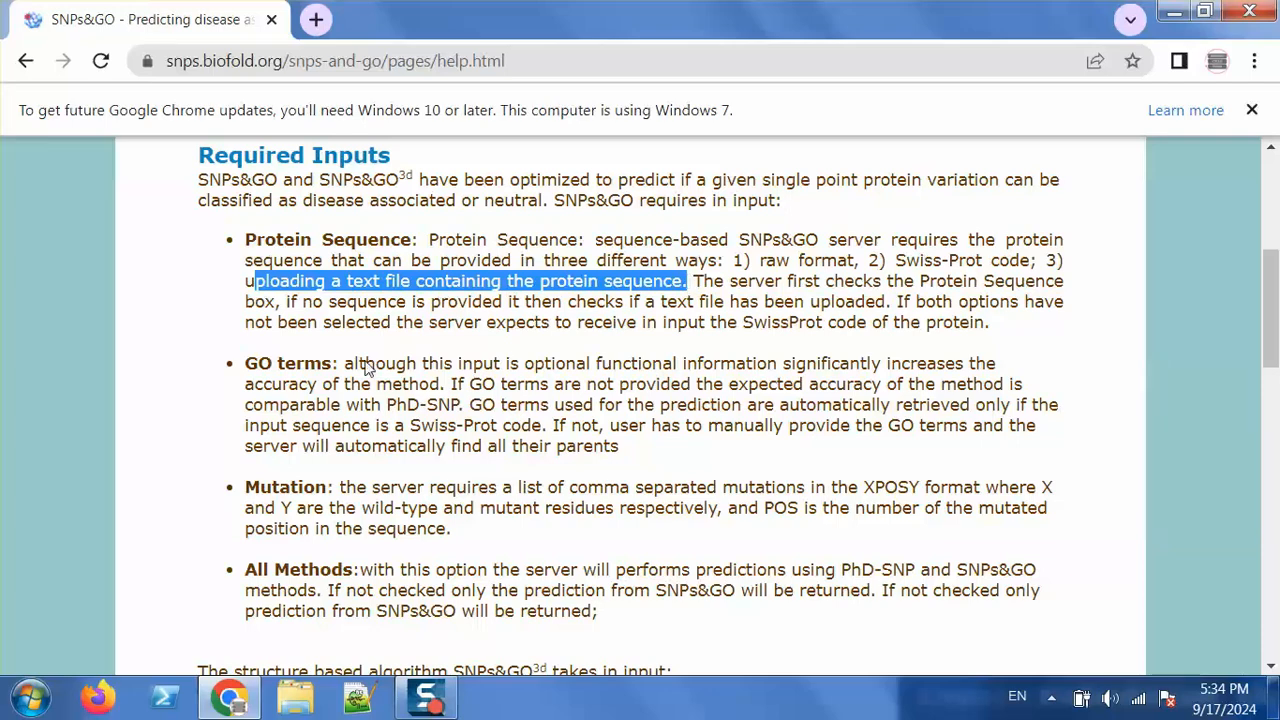
Read the help entries on GO terms and Mutation, including the comma-separated XPOSY mutation format
left_click_drag(246, 363, 337, 366)
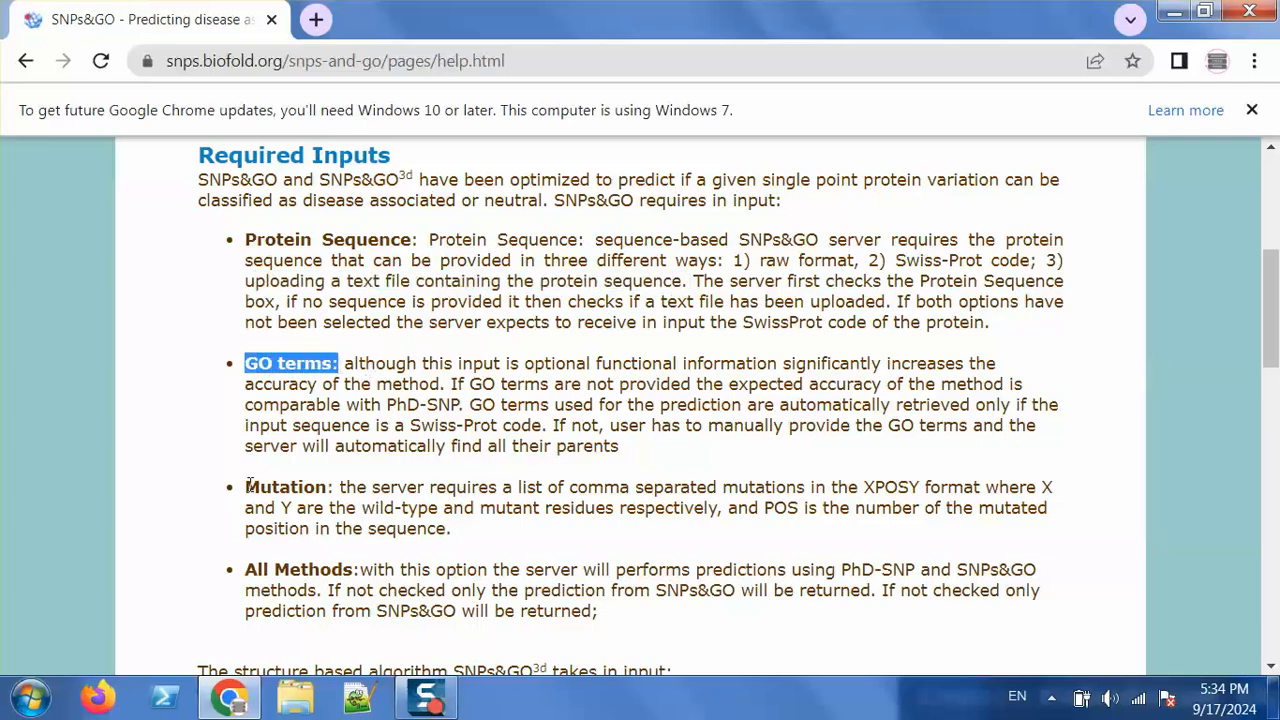
left_click_drag(250, 486, 330, 490)
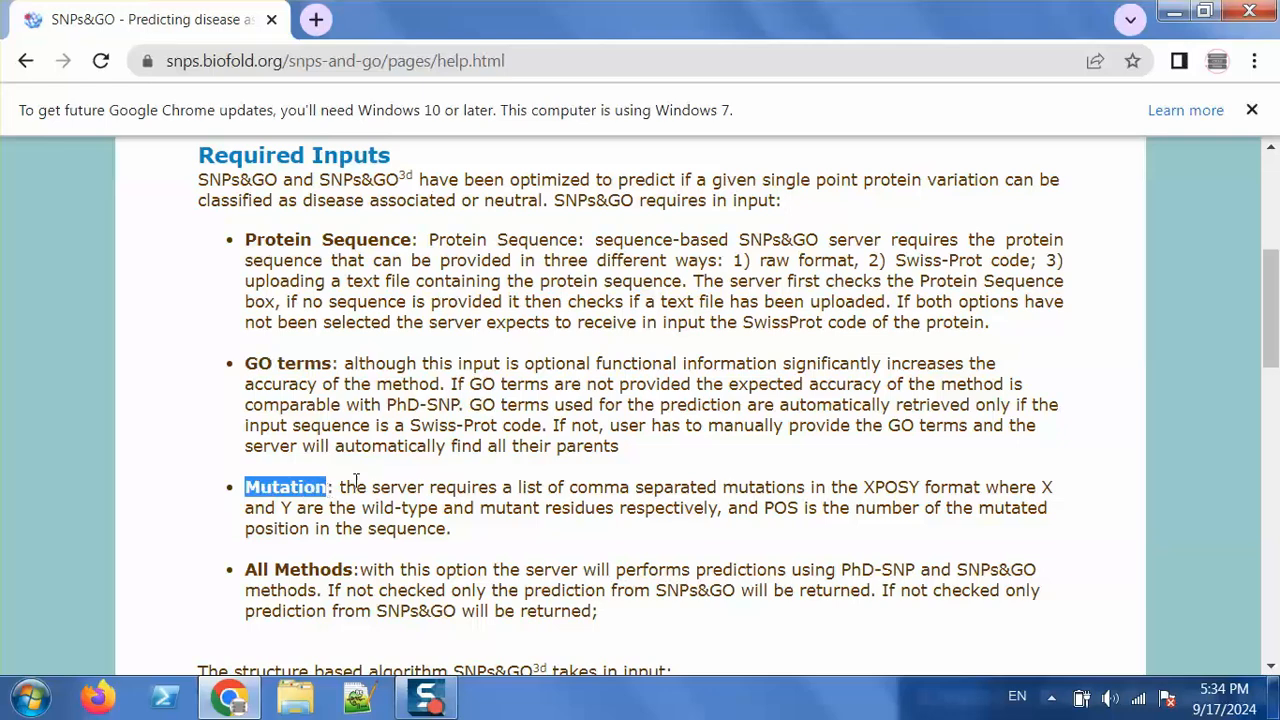
left_click_drag(571, 487, 1061, 495)
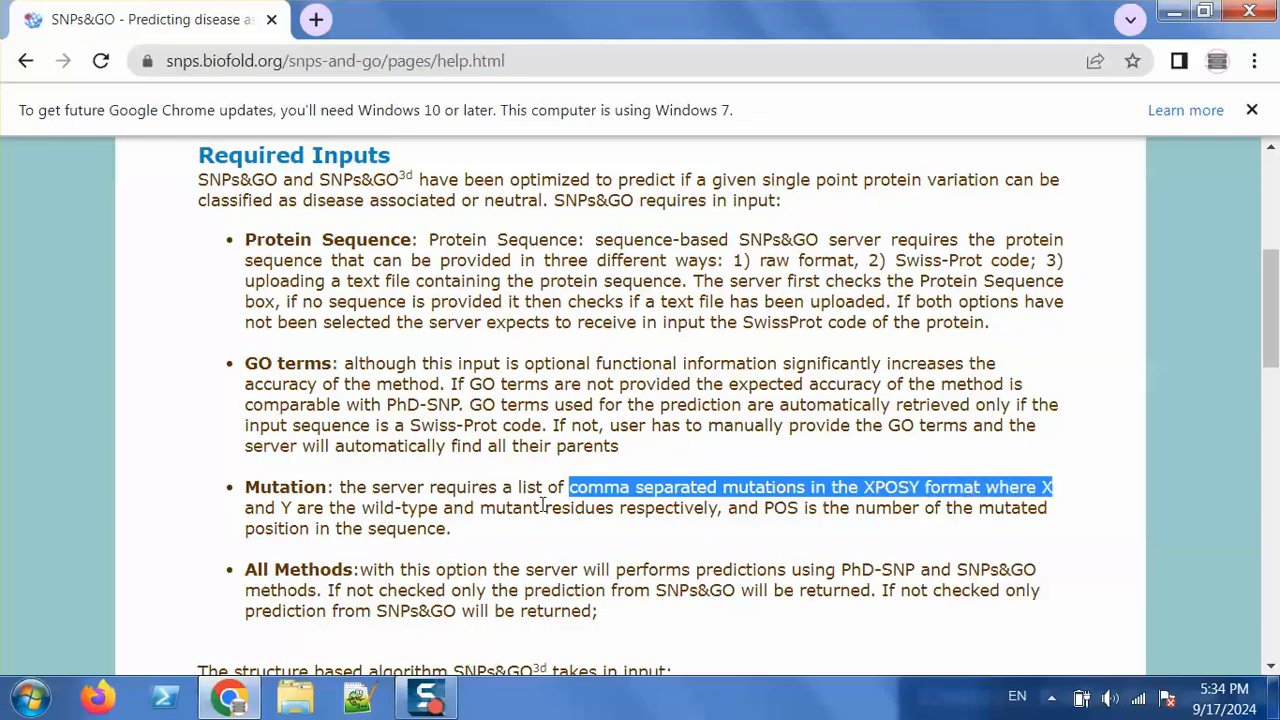
left_click_drag(247, 513, 612, 514)
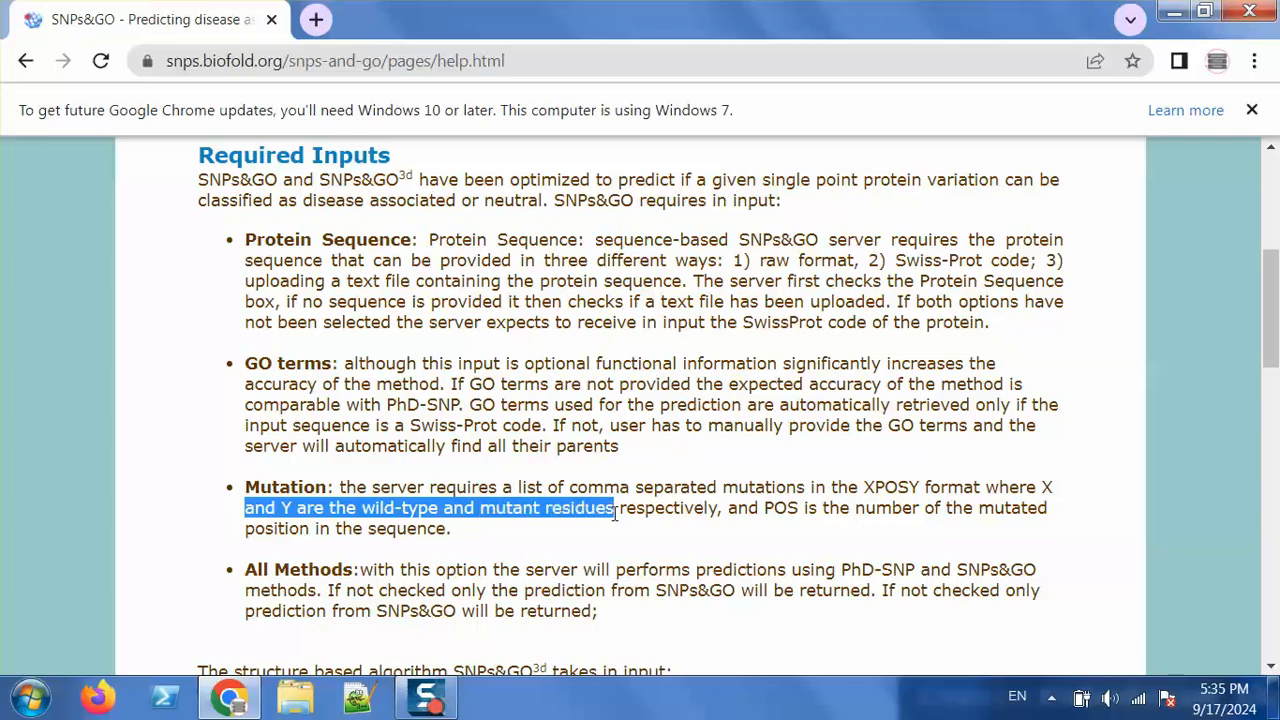
left_click_drag(729, 512, 1048, 527)
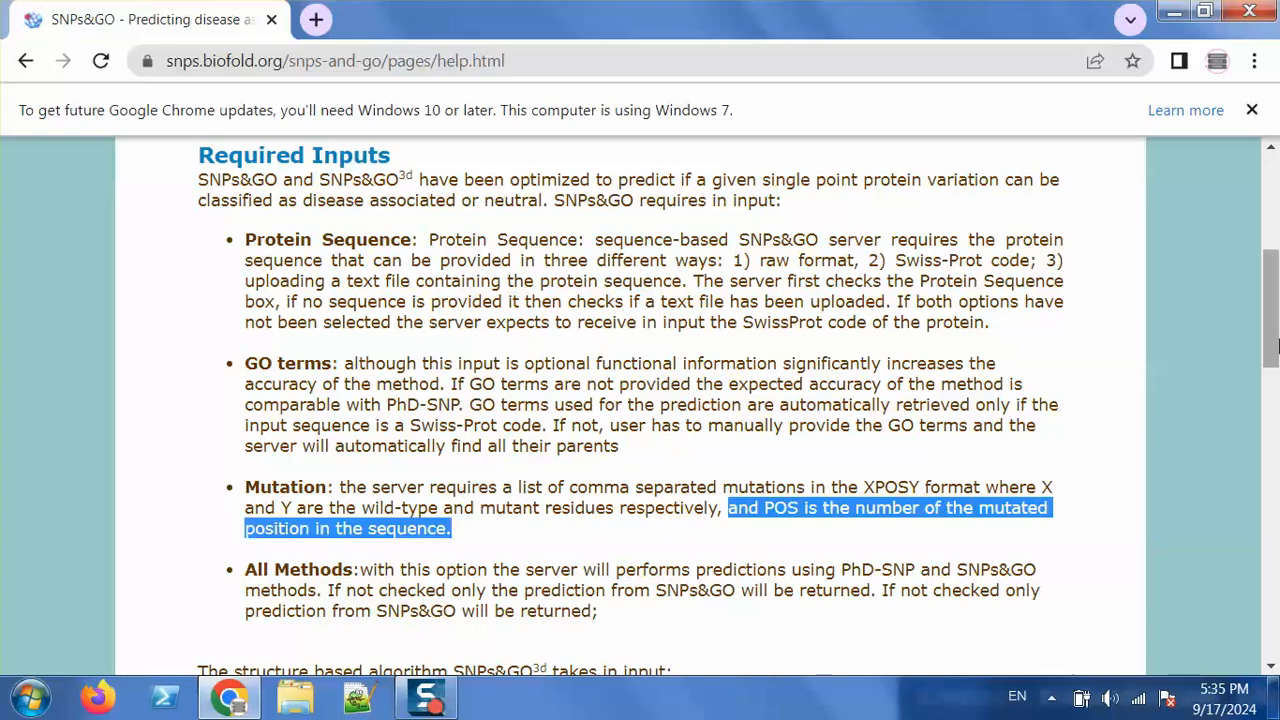
left_click_drag(1270, 356, 1275, 291)
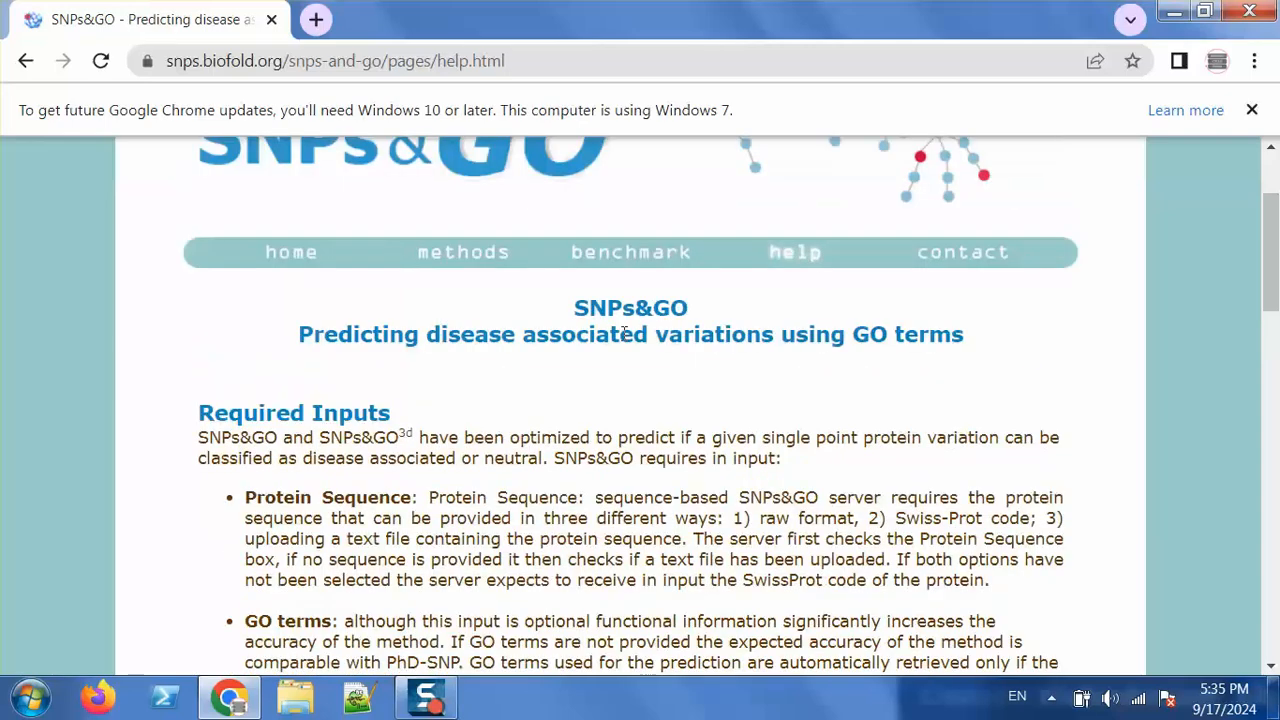
Return to the SNPs&GO submission form and activate the Swiss-Prot Code field
left_click(26, 61)
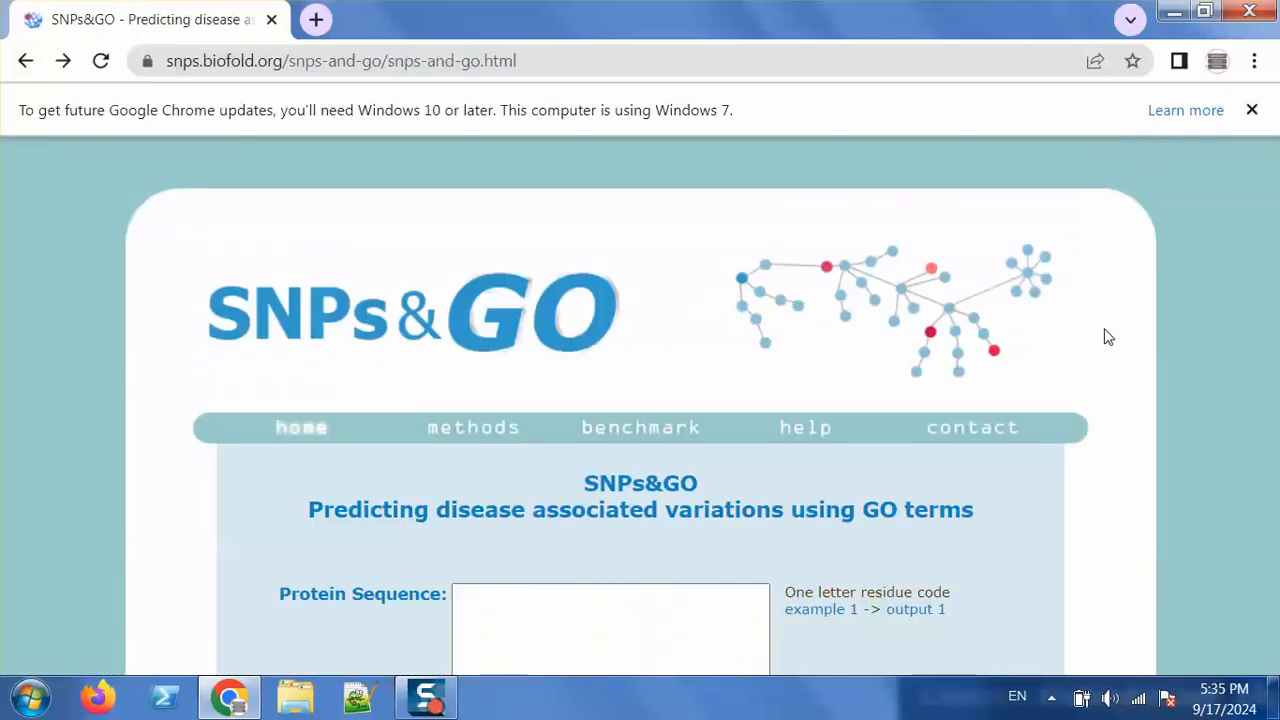
scroll(1108, 337, "down", 3)
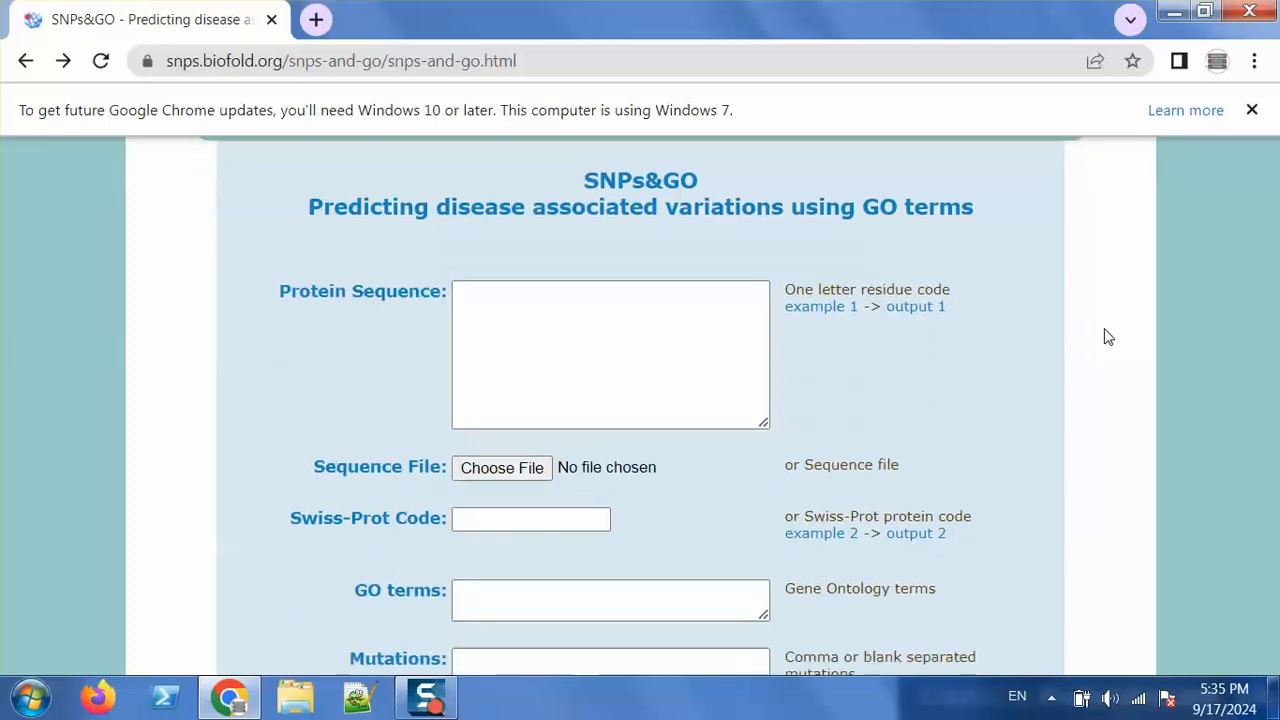
scroll(1108, 337, "down", 1)
left_click(514, 437)
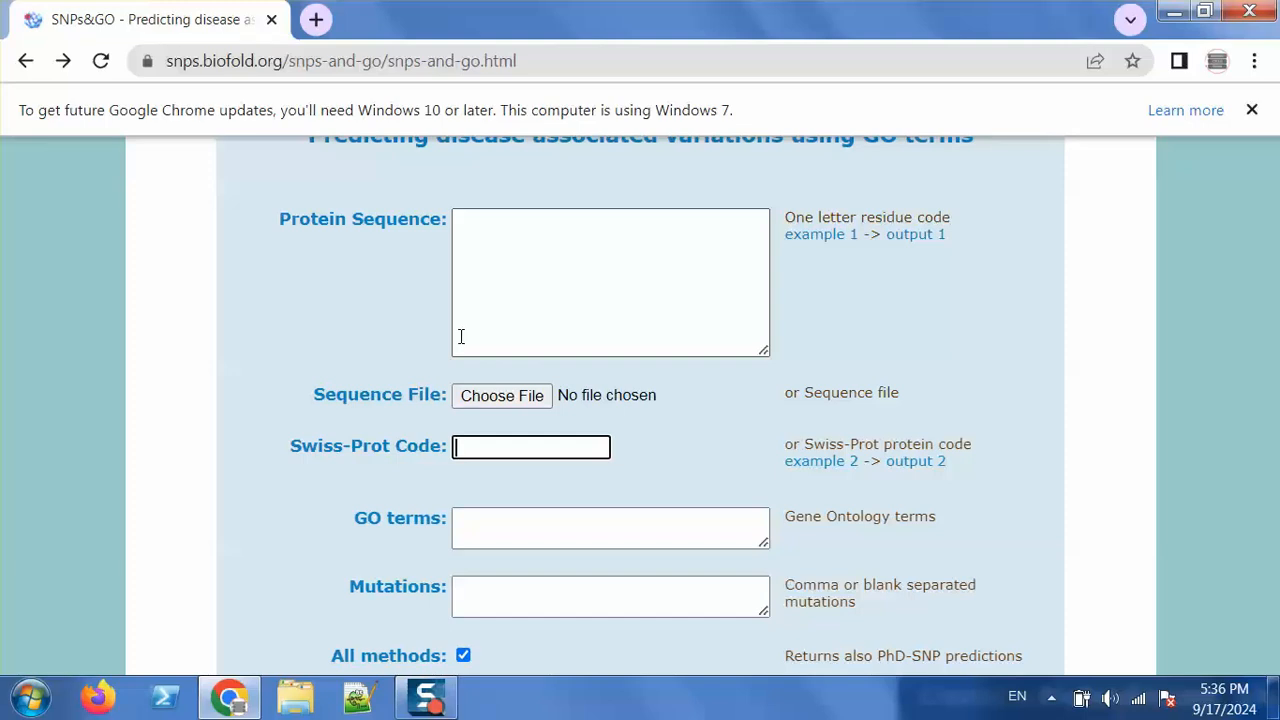
Search the web for "ncbi gene" in a new browser tab and open the NCBI Gene home page
left_click(315, 20)
type("ncbi+")
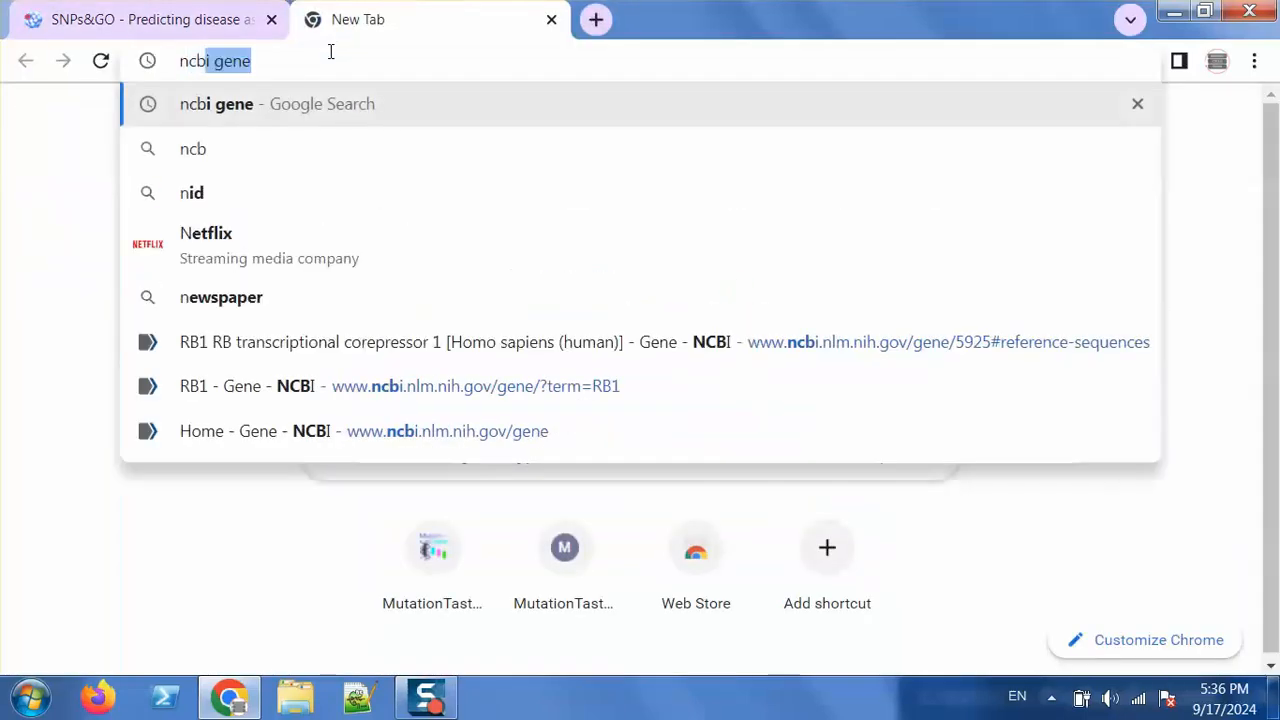
type("gene")
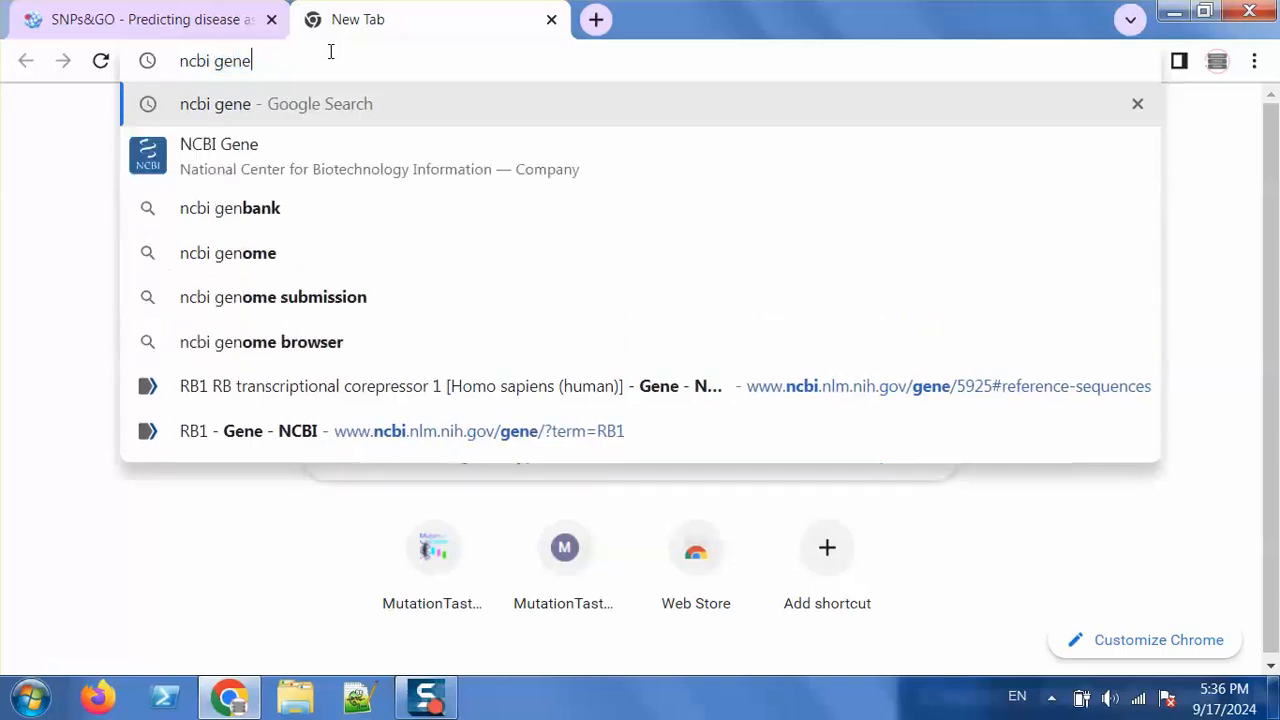
key("Return")
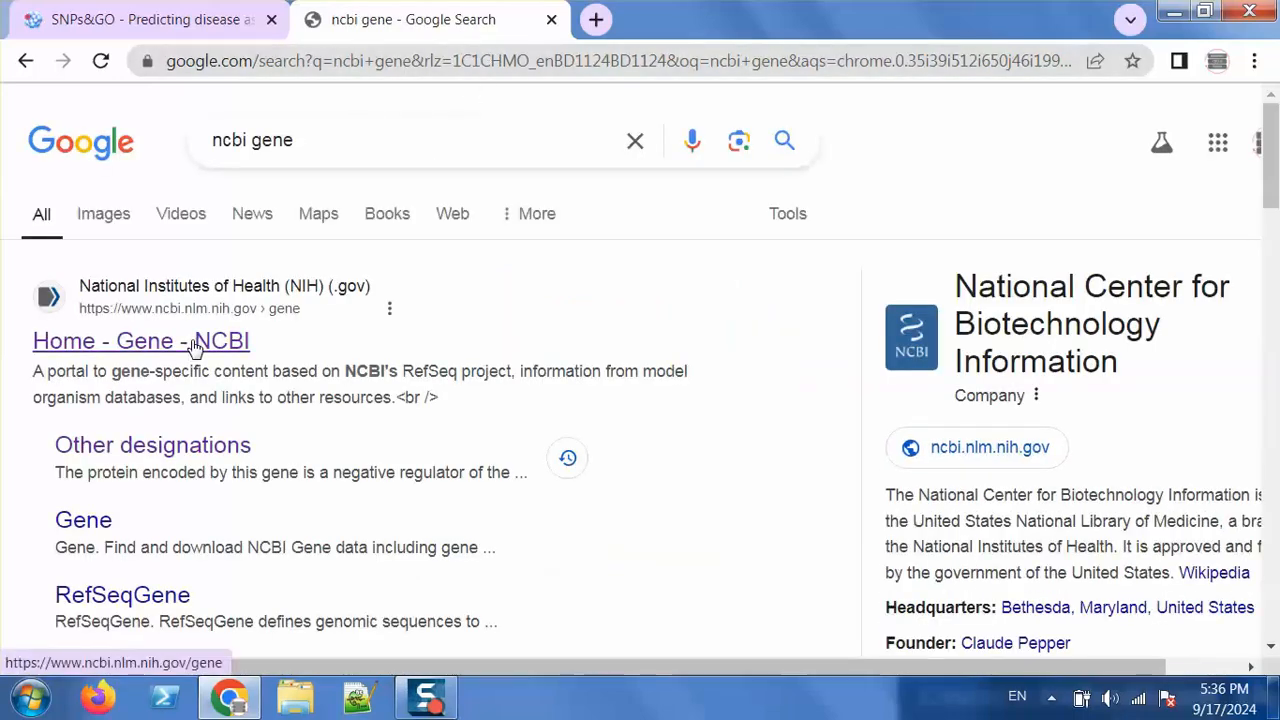
left_click(197, 343)
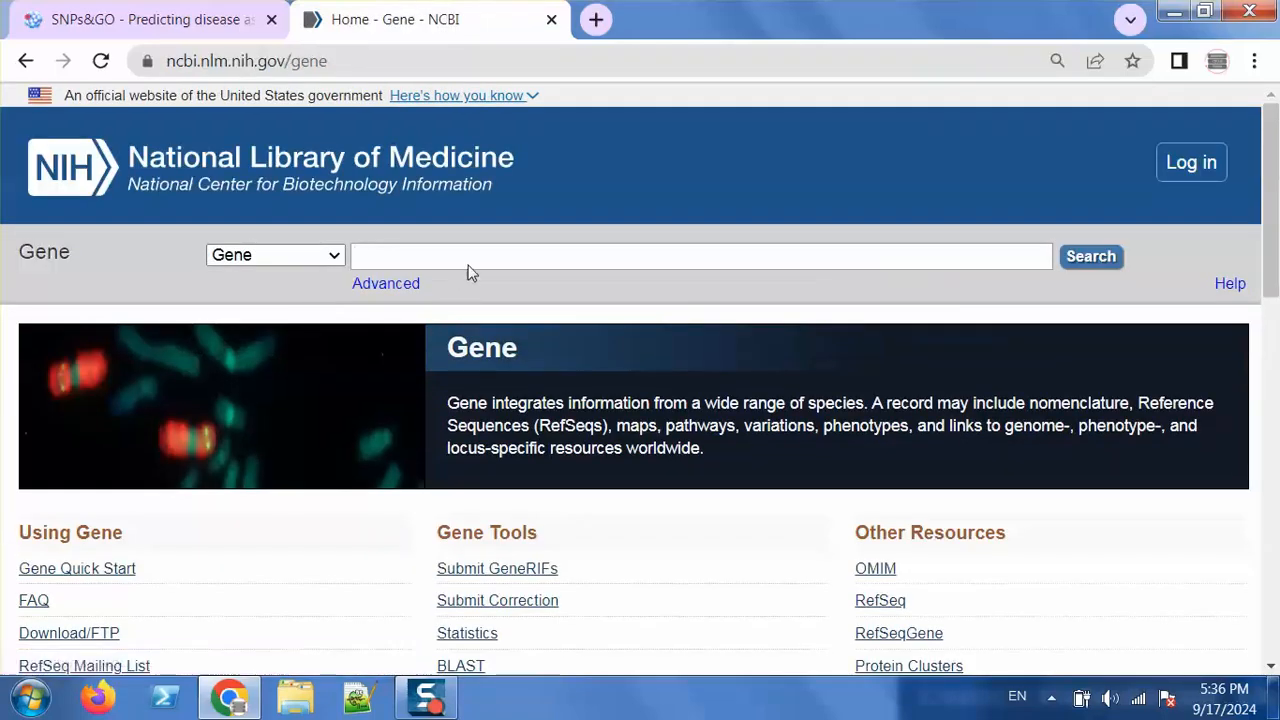
Search NCBI Gene for RB1 and open the human RB transcriptional corepressor 1 record
left_click(469, 264)
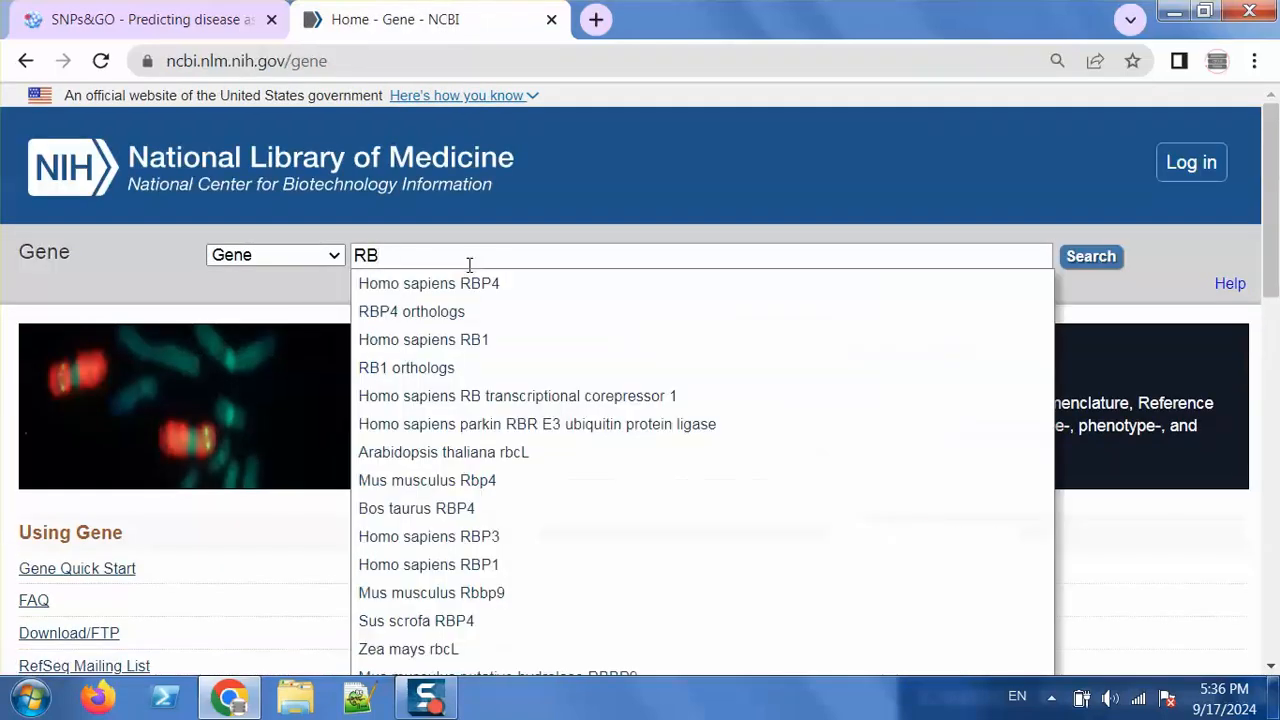
key("Return")
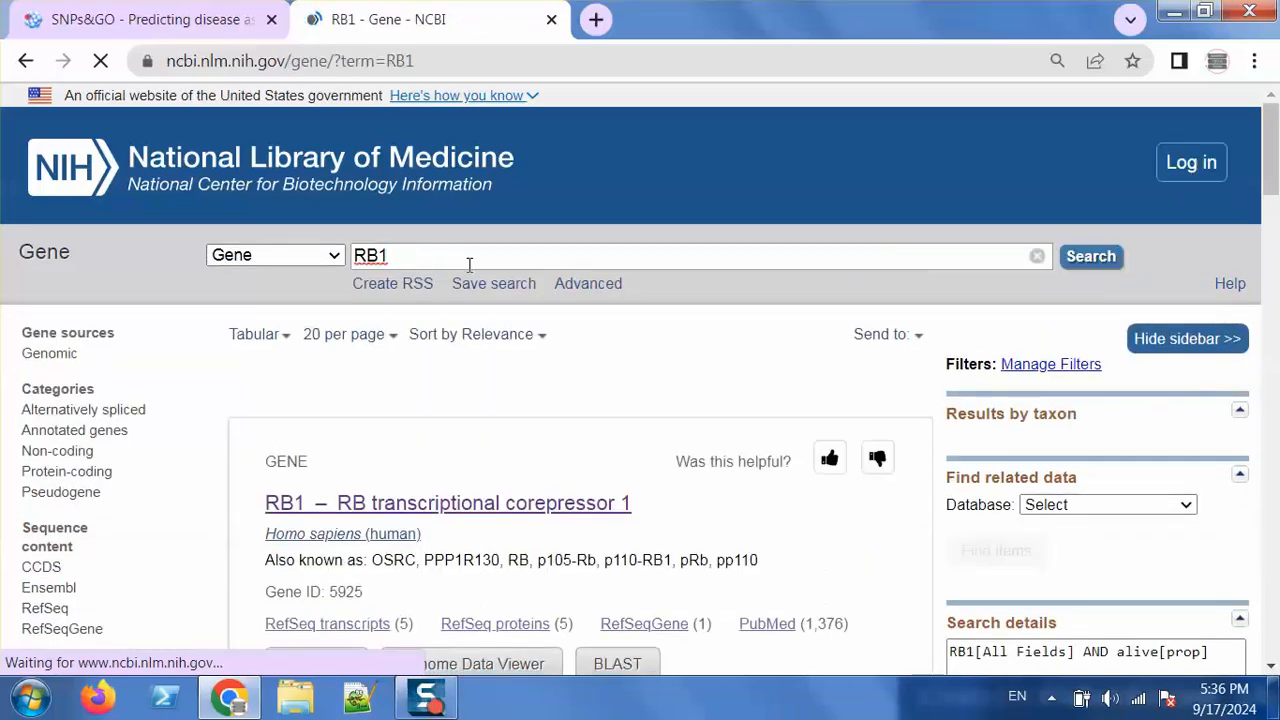
left_click(565, 505)
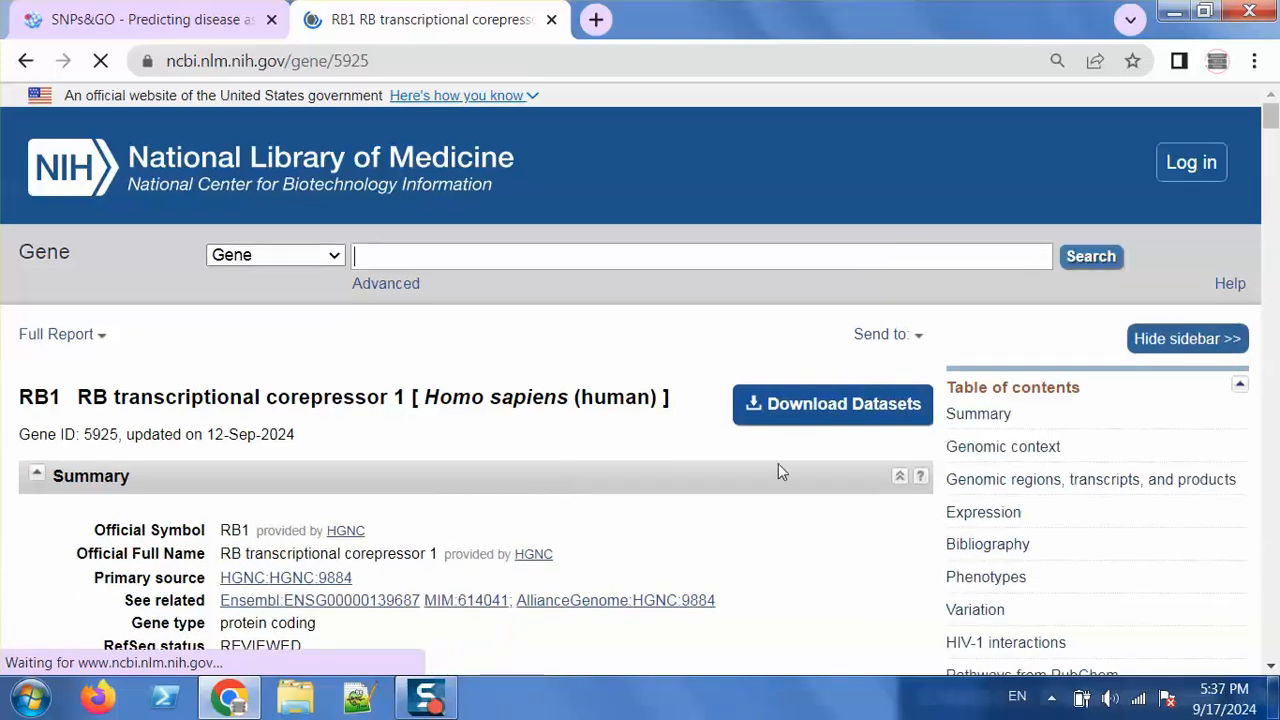
Go to the record's NCBI Reference Sequences (RefSeq) section and locate the UniProtKB/Swiss-Prot accessions of protein isoform 1
left_click(1270, 668)
left_click(1270, 668)
left_click(1270, 668)
left_click(1270, 668)
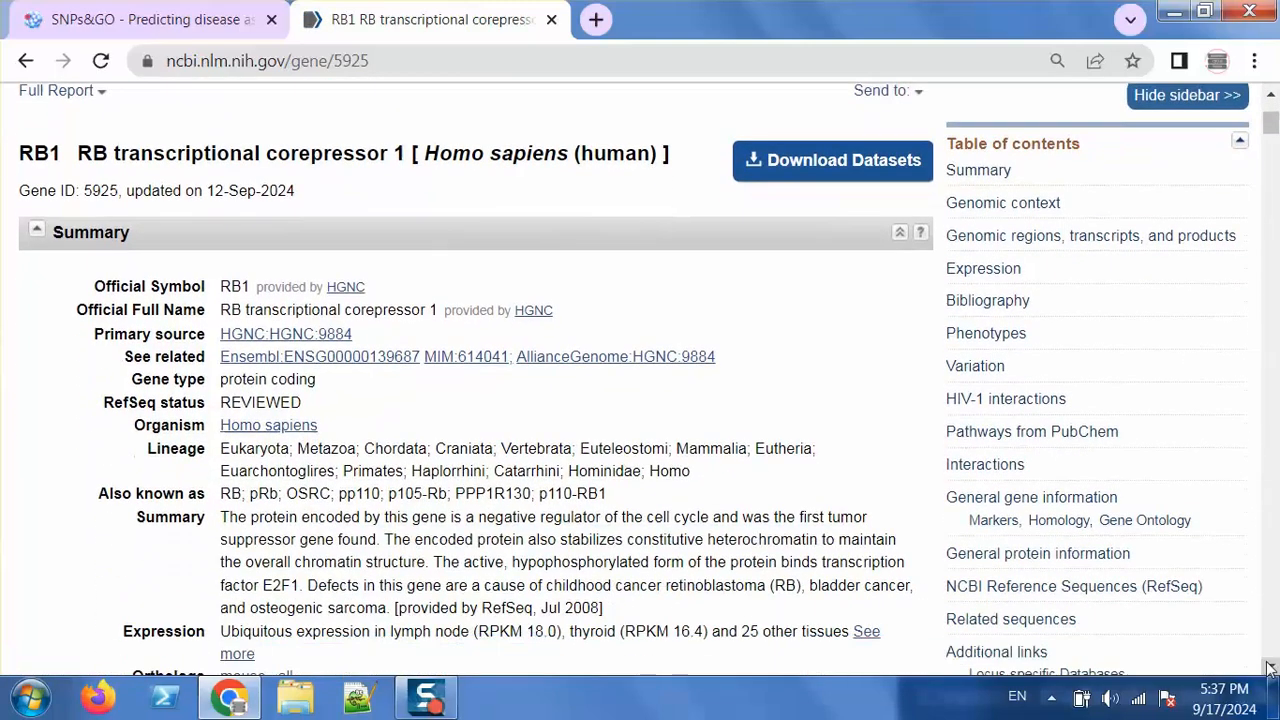
left_click(1024, 584)
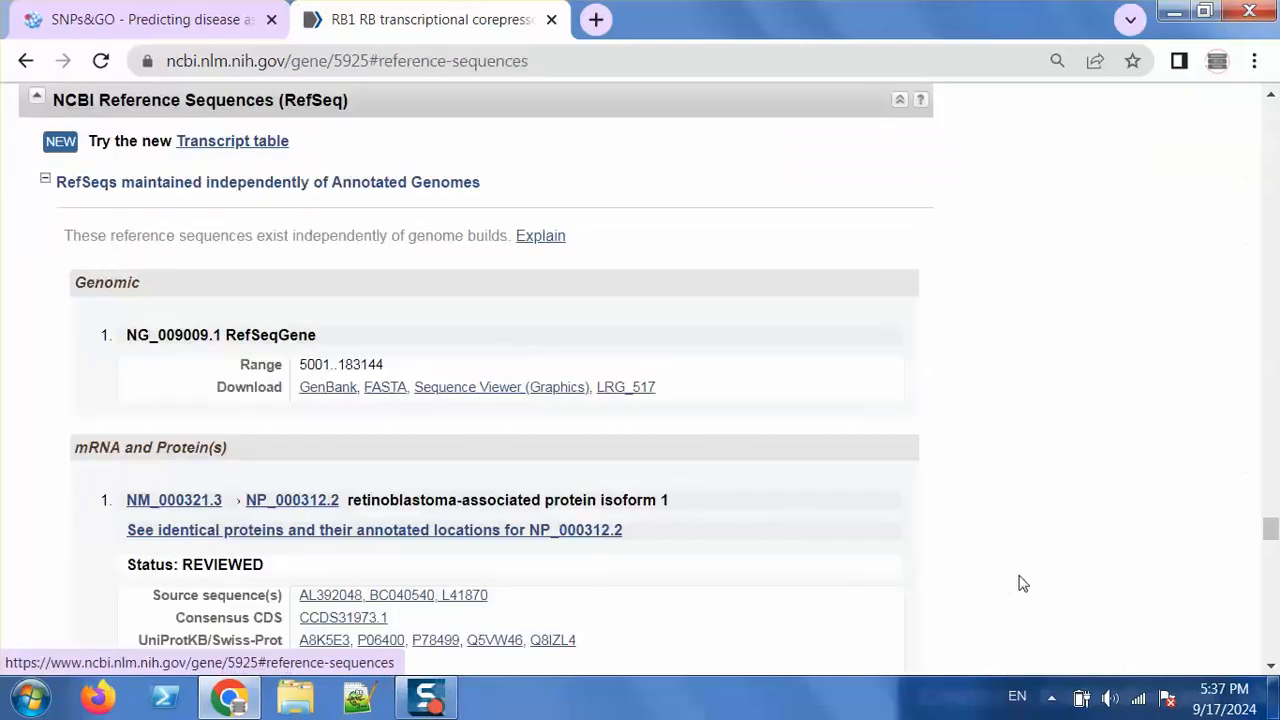
scroll(1020, 583, "down", 3)
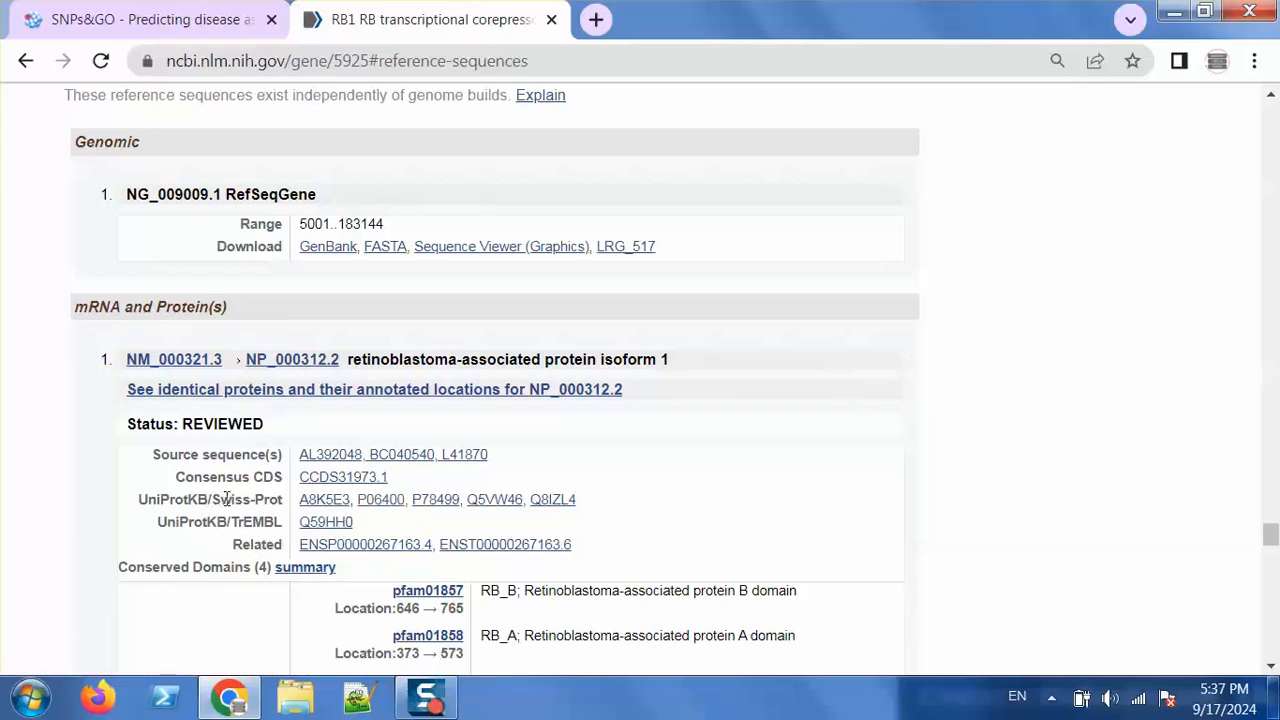
Open the Swiss-Prot accession P06400 in a new tab and switch to its UniProt entry
right_click(368, 505)
left_click(460, 313)
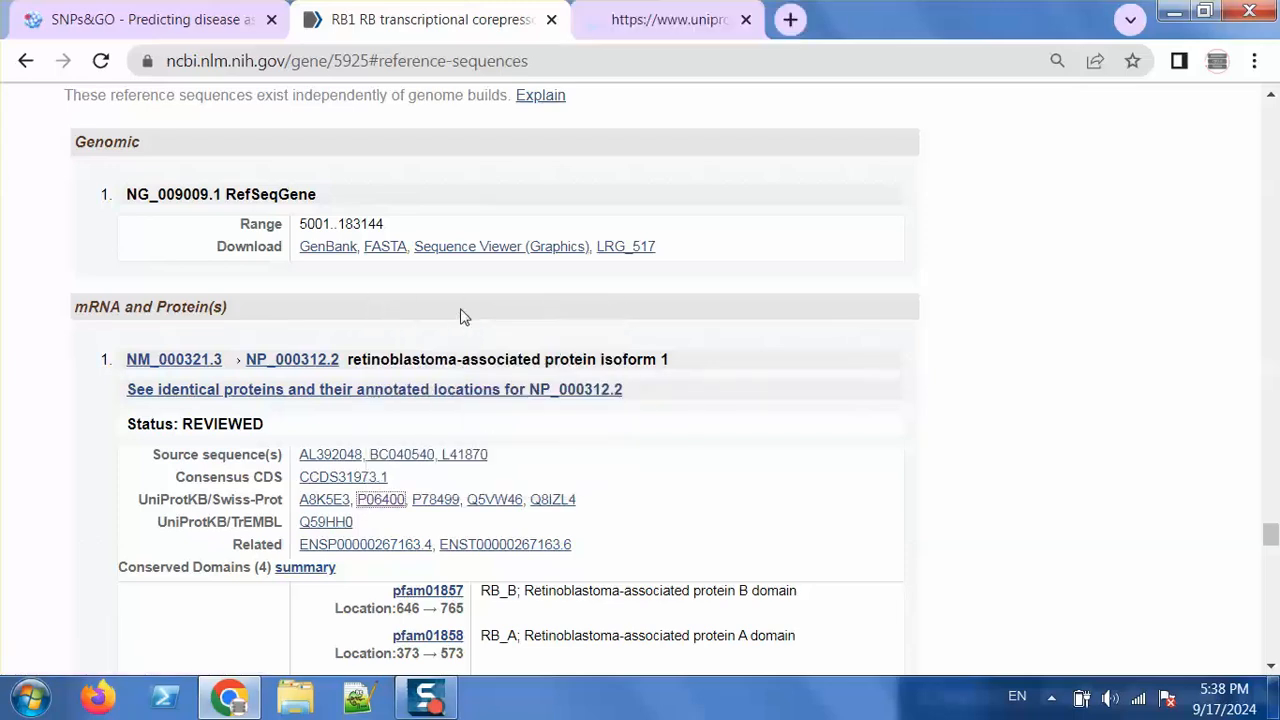
left_click(655, 12)
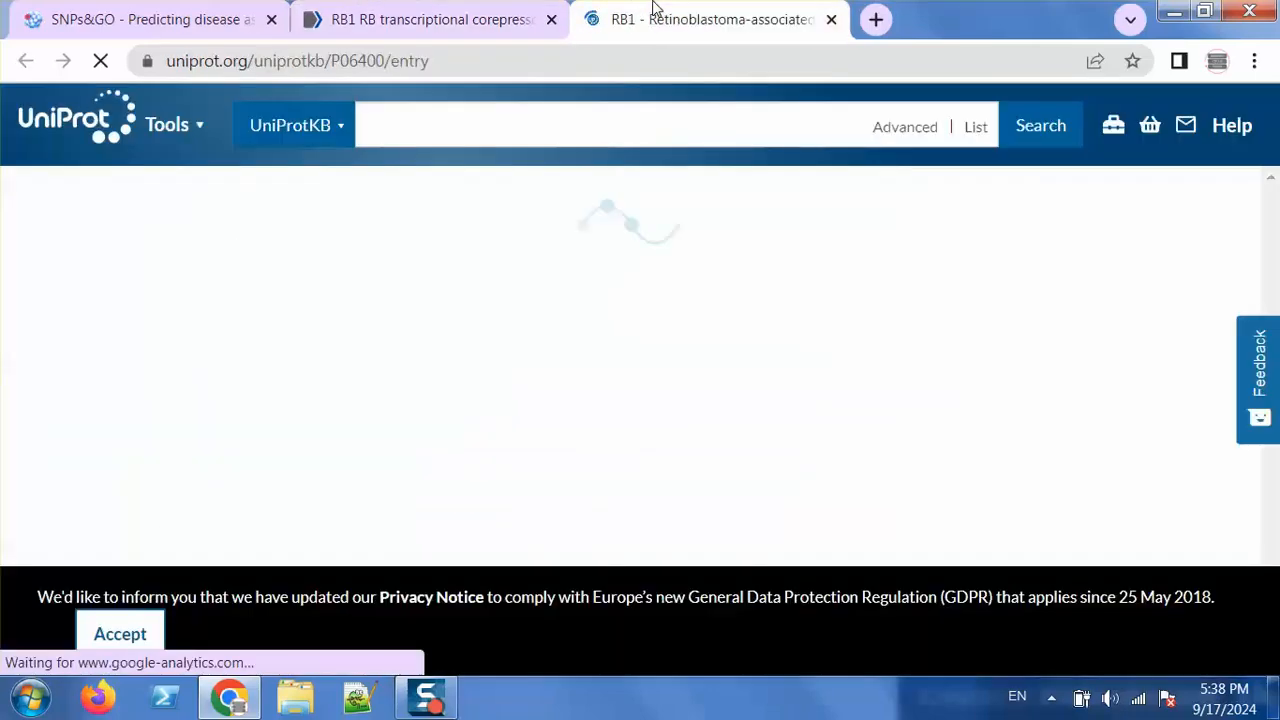
Copy the entry name RB_HUMAN from UniProt into the Swiss-Prot Code field of the SNPs&GO form
left_click_drag(560, 200, 781, 198)
key("ctrl+c")
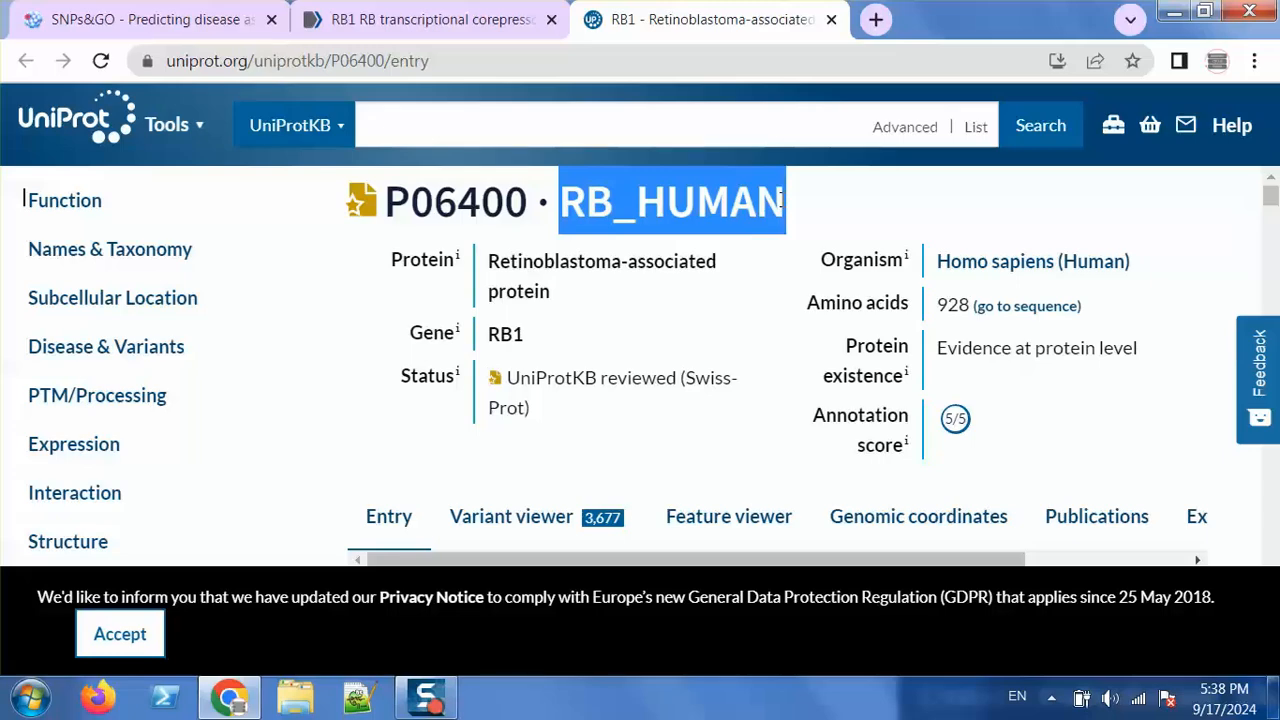
left_click(183, 15)
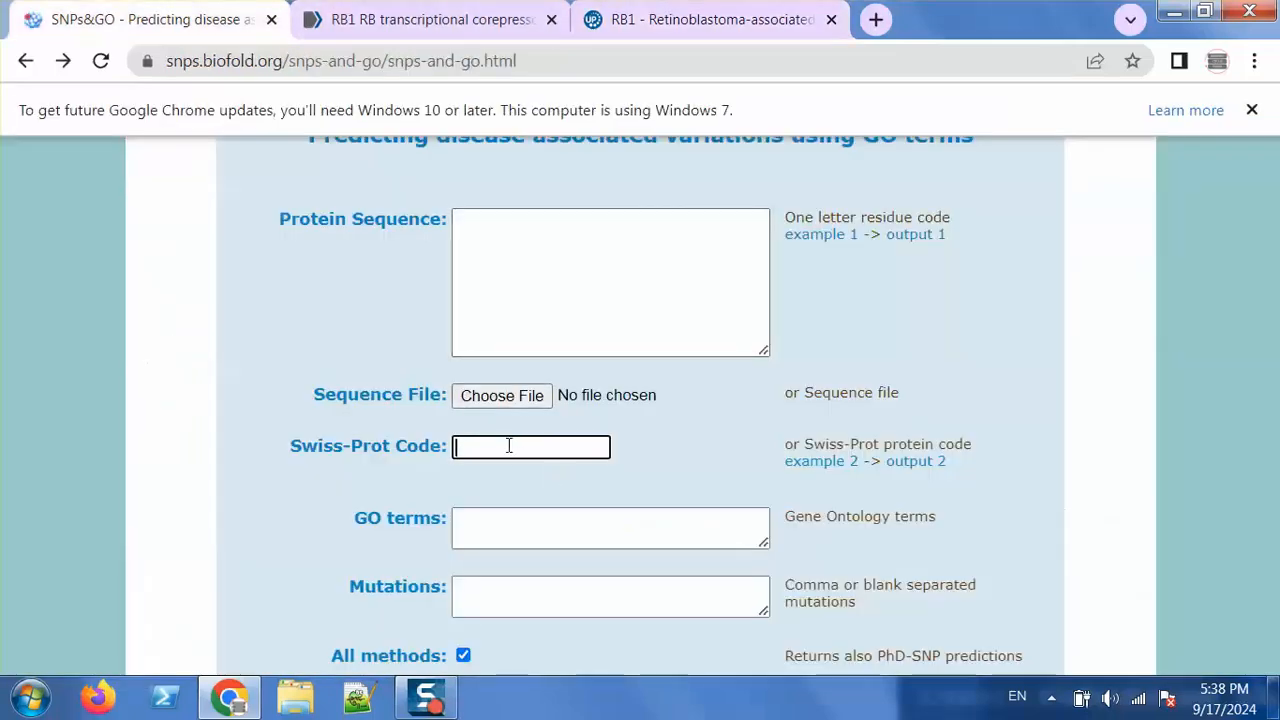
key("ctrl+v")
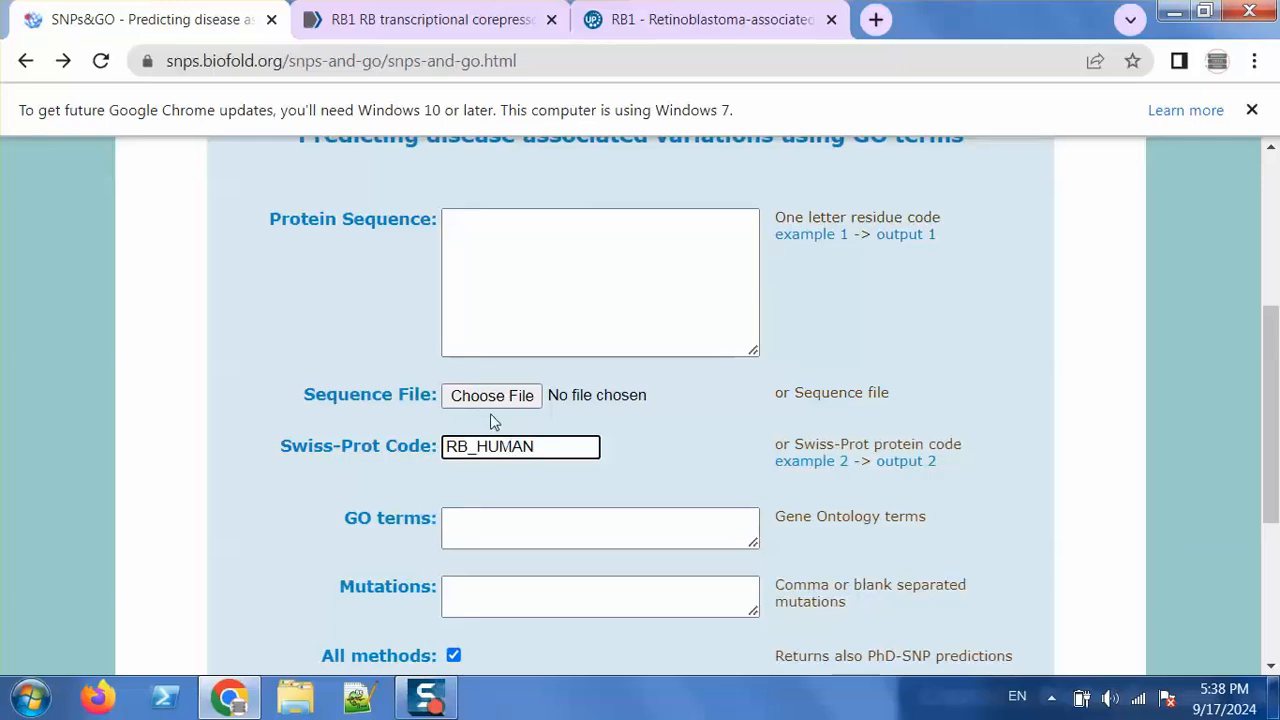
Accept the UniProt privacy notice, view the RB_HUMAN entry's Sequence section, and return to the SNPs&GO form
left_click(460, 19)
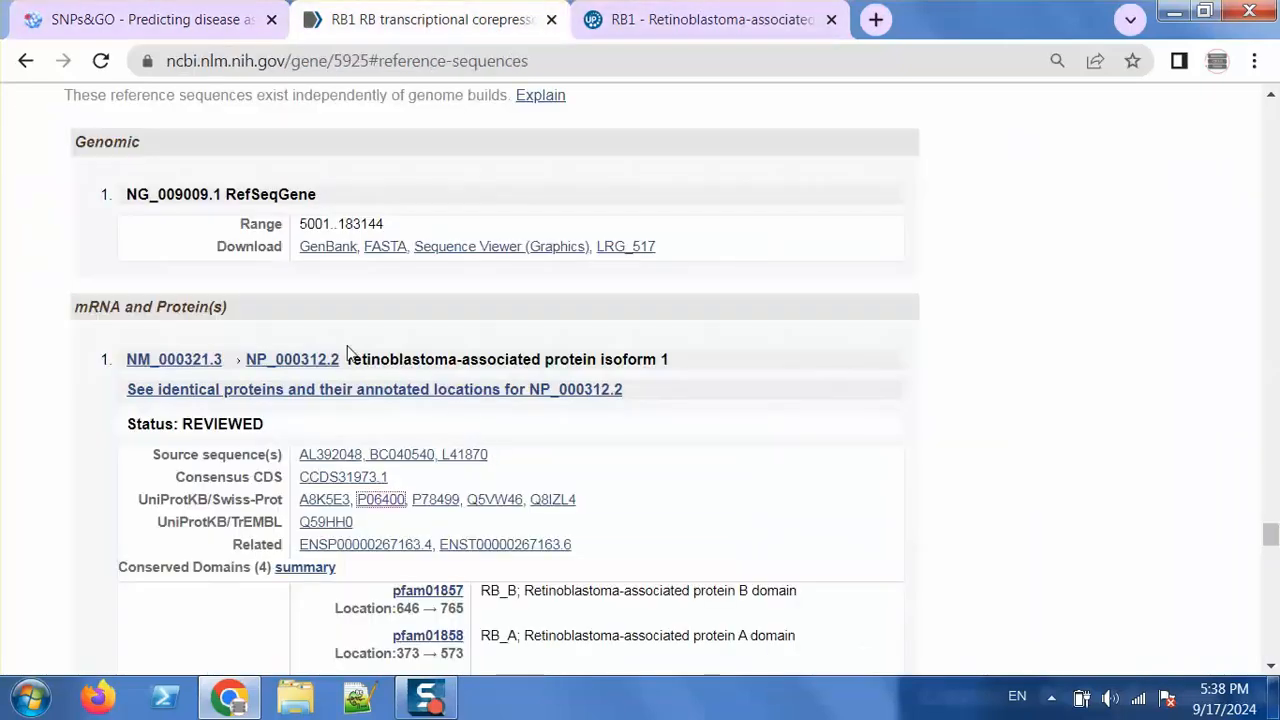
left_click(190, 10)
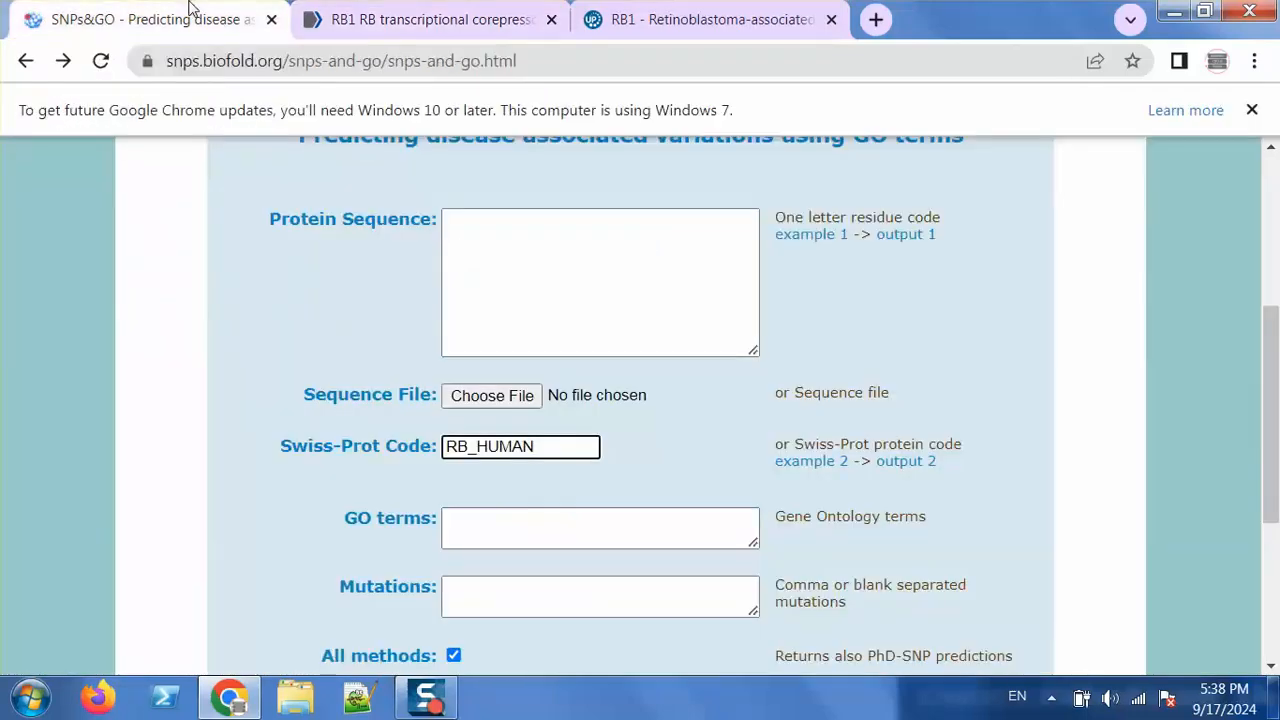
left_click(730, 12)
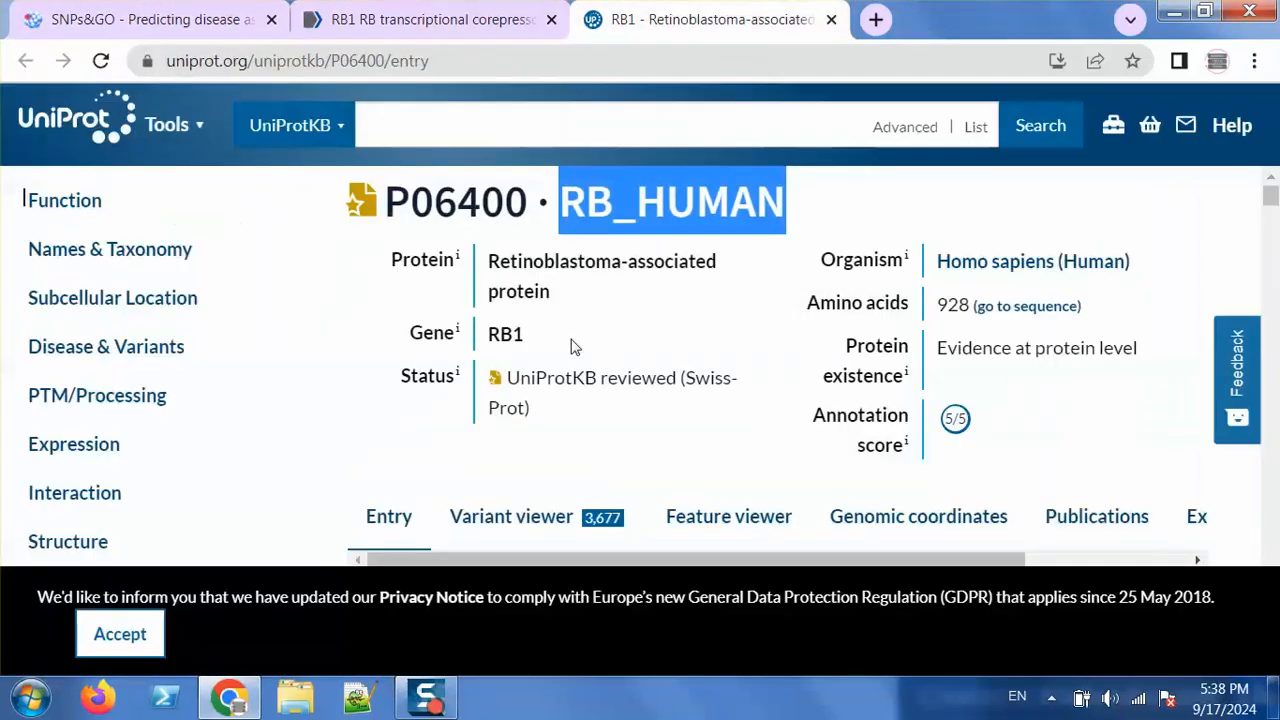
left_click(120, 634)
left_click(84, 639)
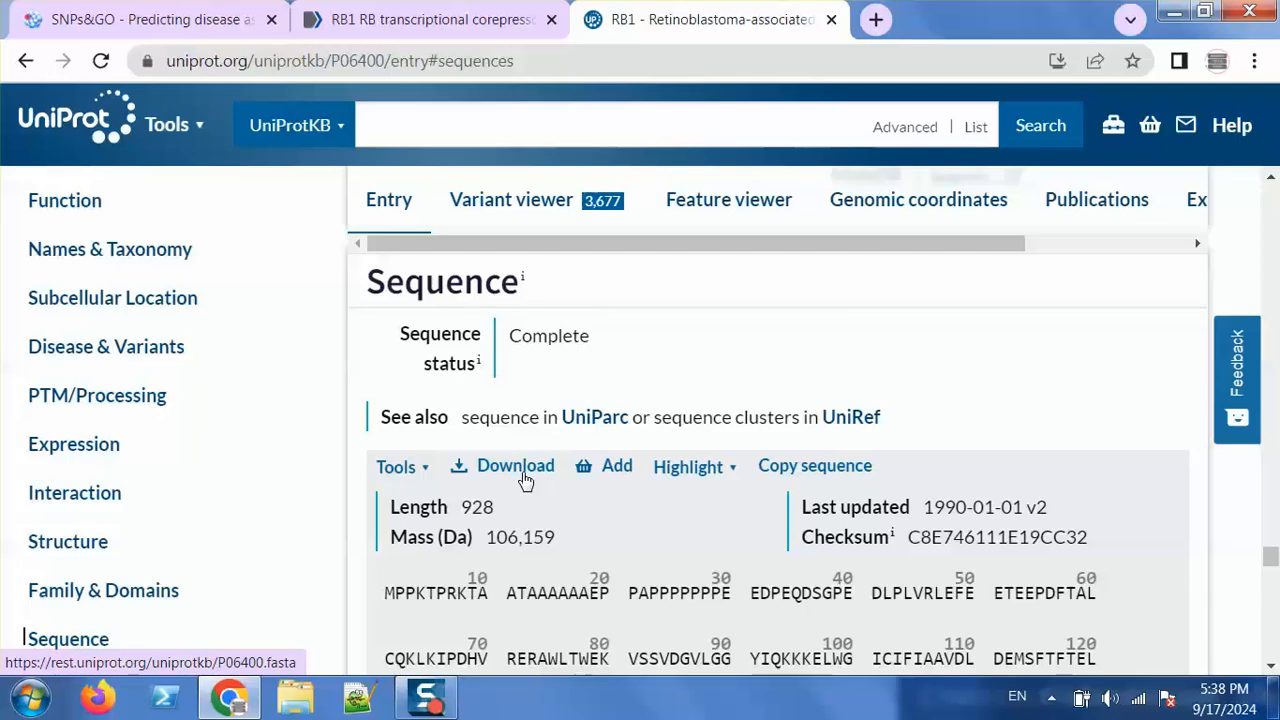
left_click(207, 26)
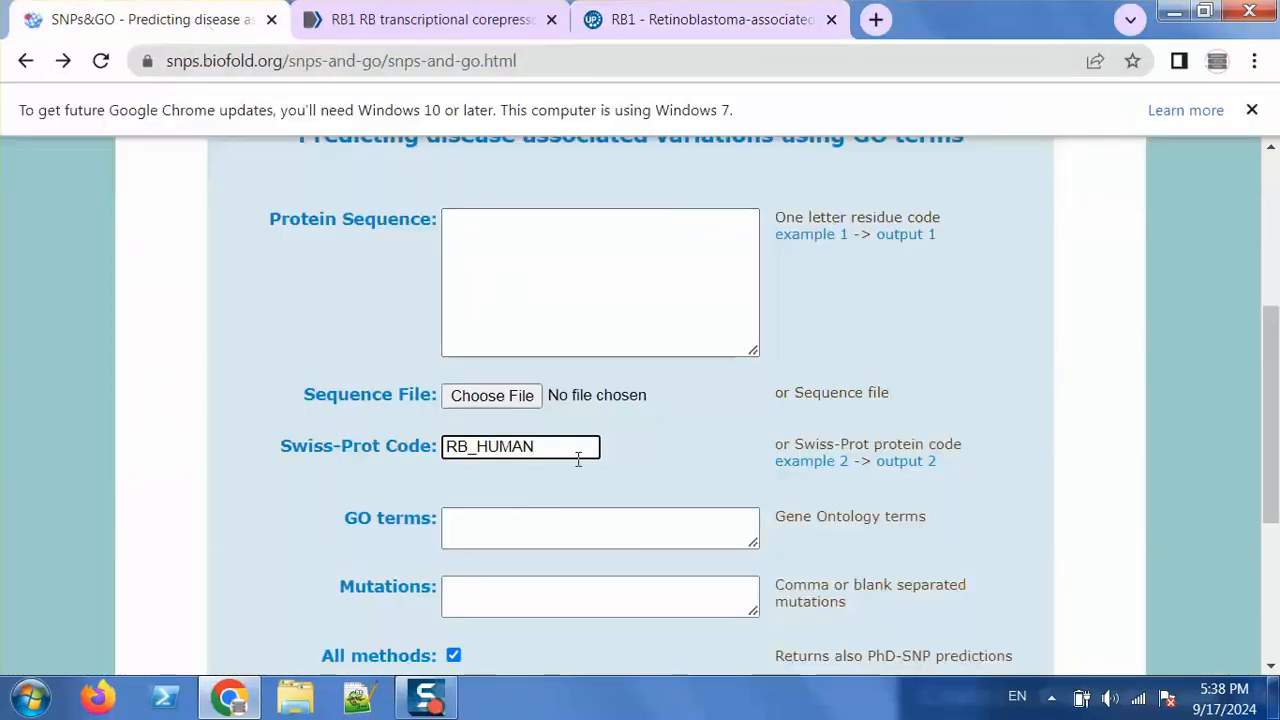
Open F1_Scoring.tsv from the desktop's SNP_Analysis folder, subfolder 10_Filter1_Scoring, in Excel and dismiss the Office activation wizard
left_click(588, 580)
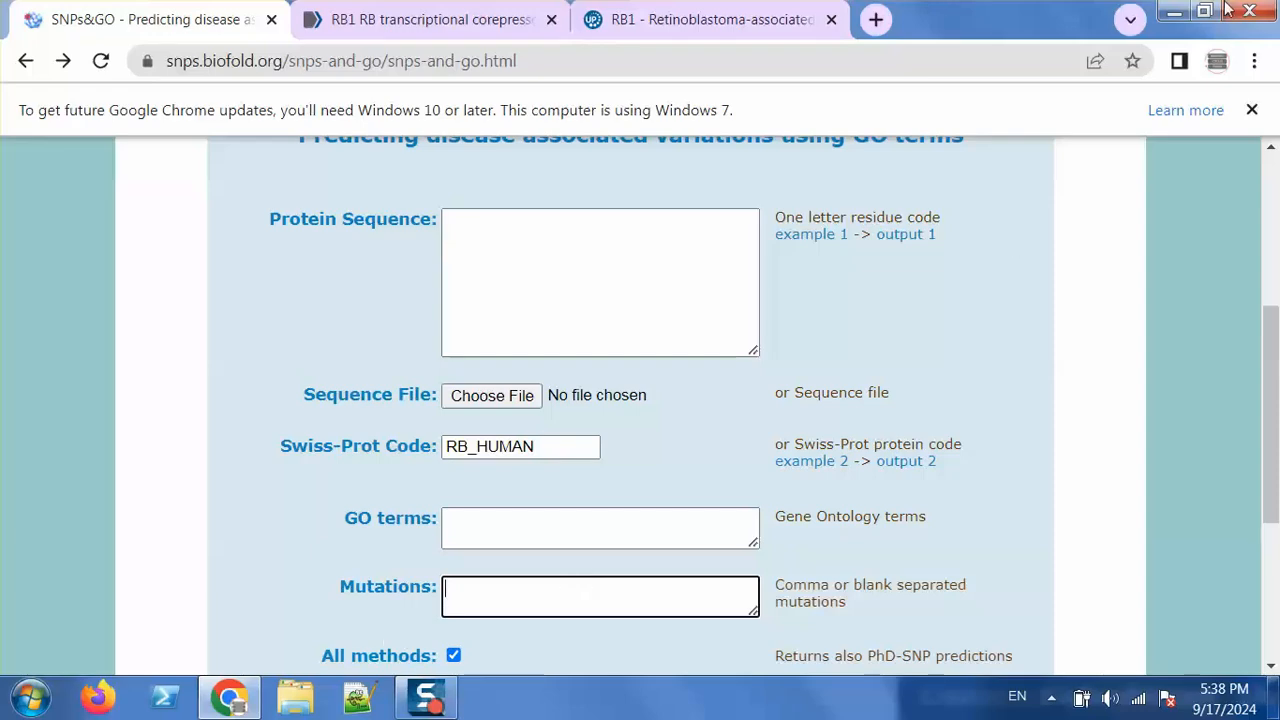
left_click(1174, 11)
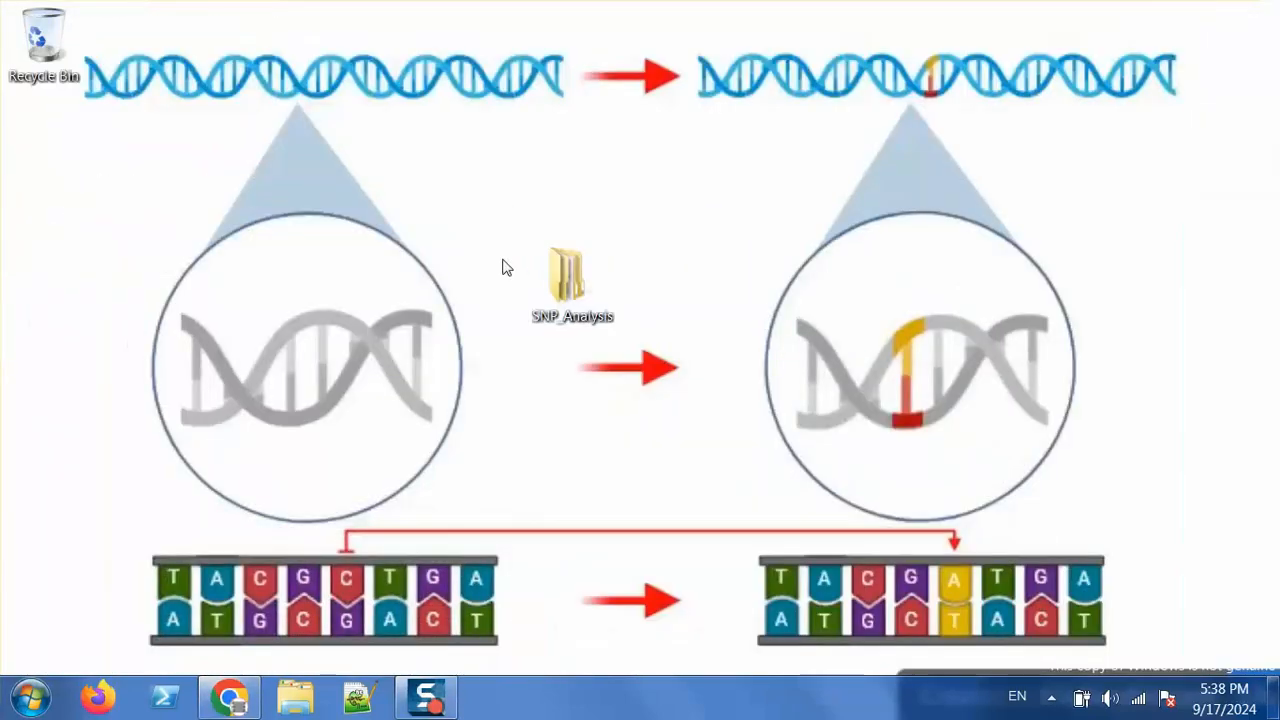
double_click(545, 275)
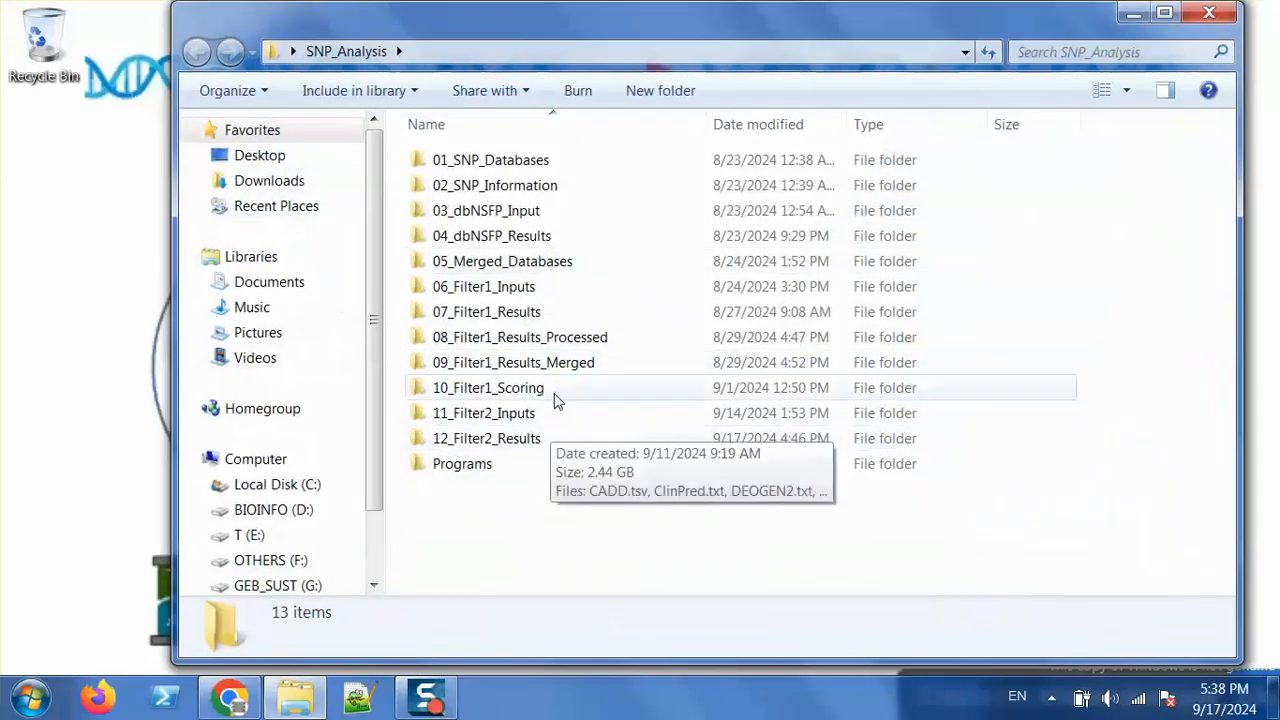
double_click(558, 392)
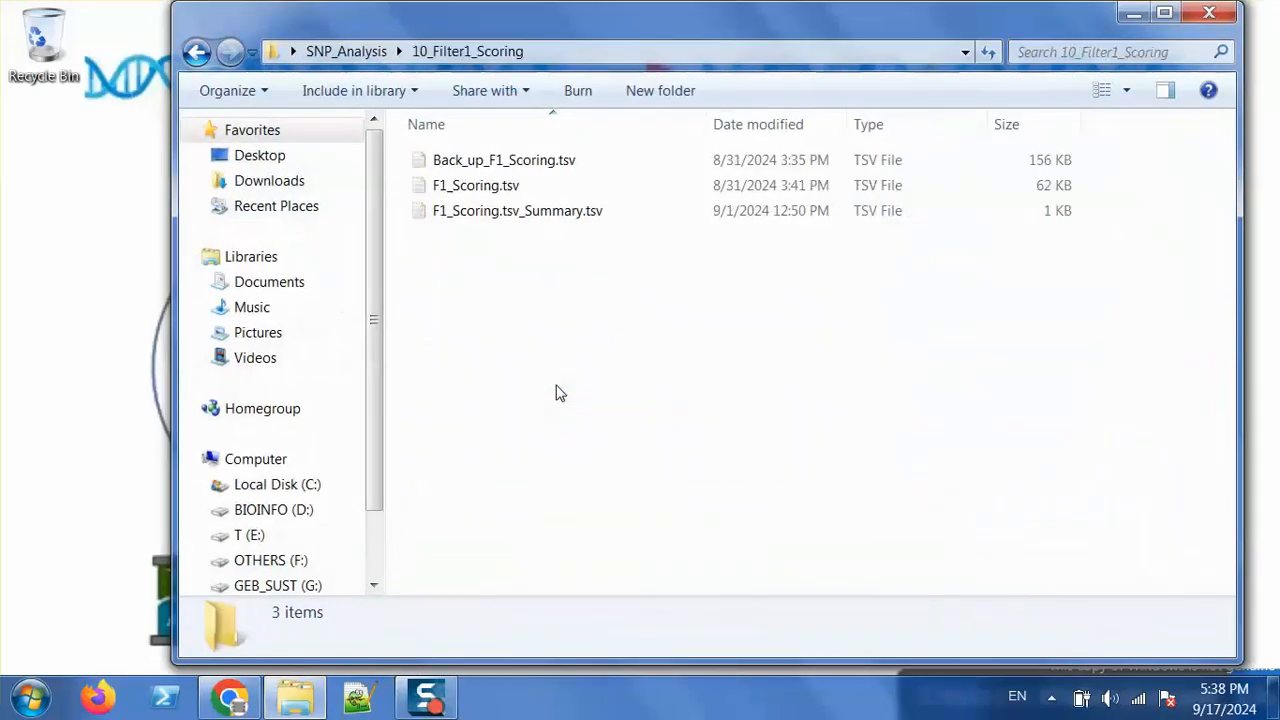
double_click(555, 185)
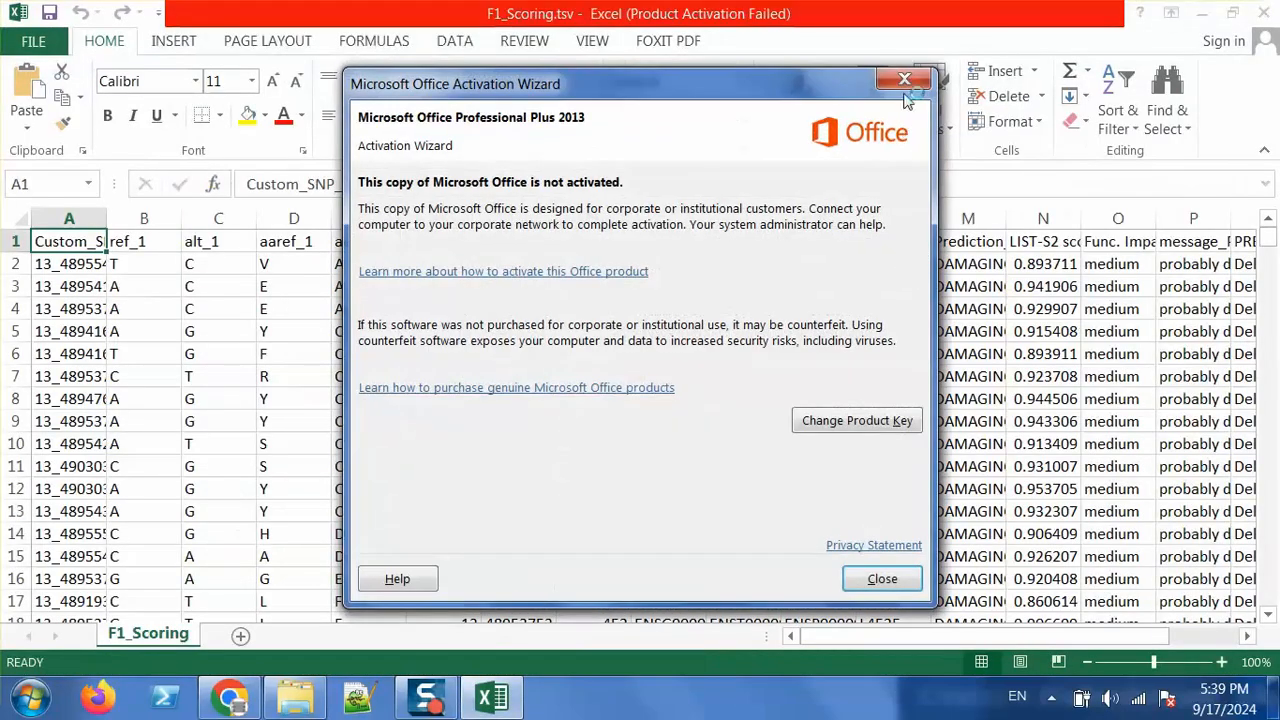
left_click(900, 84)
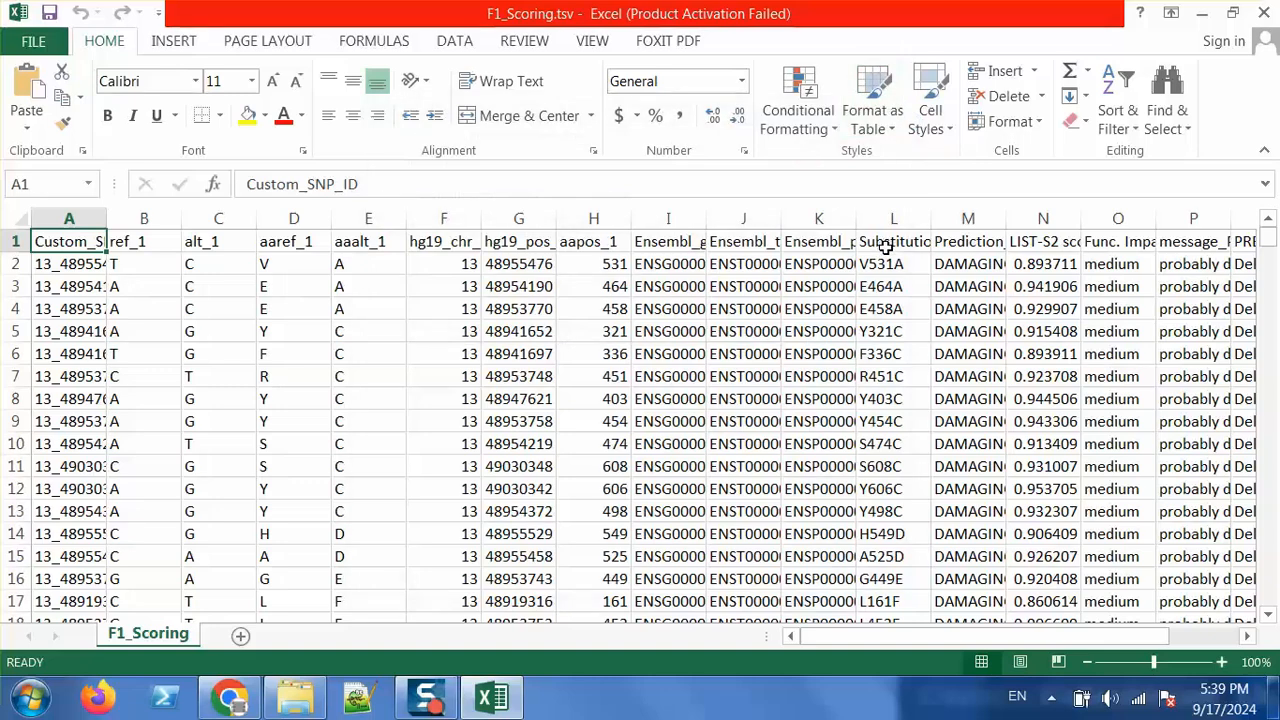
Copy the whole Substitution_fathmm column into the Mutations field of the SNPs&GO form and remove the trailing blank line
left_click(891, 218)
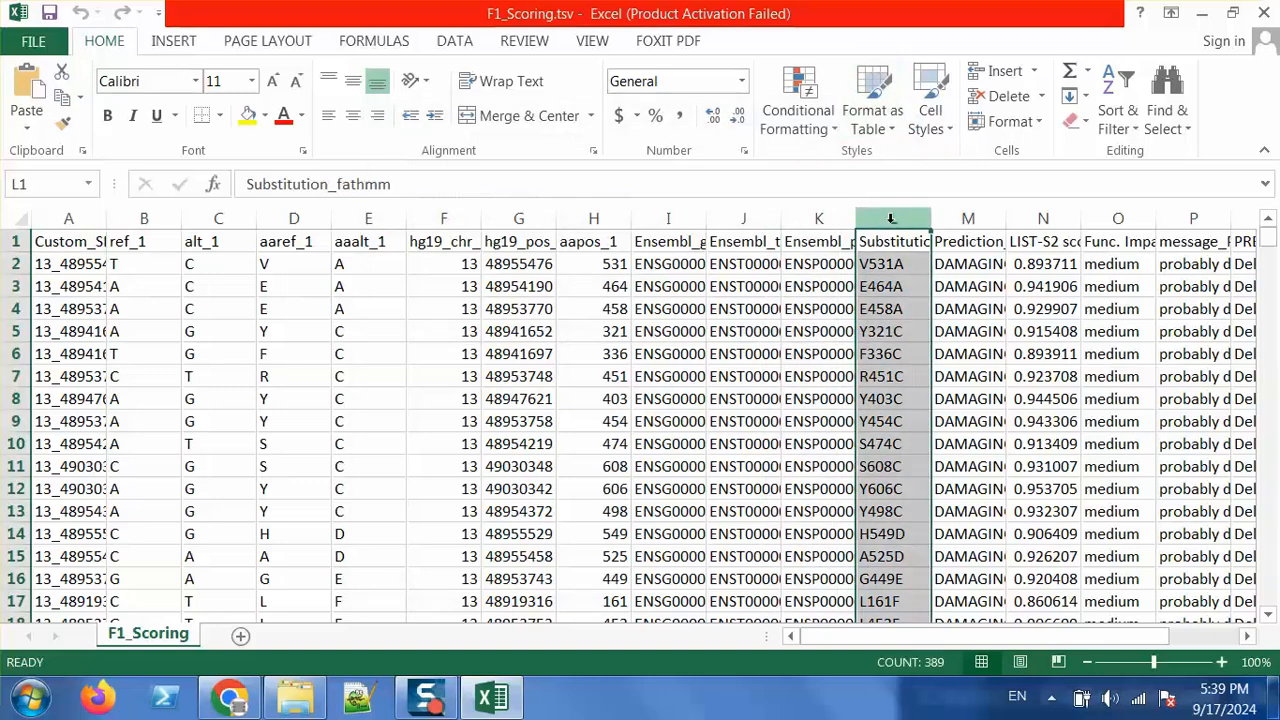
key("ctrl+c")
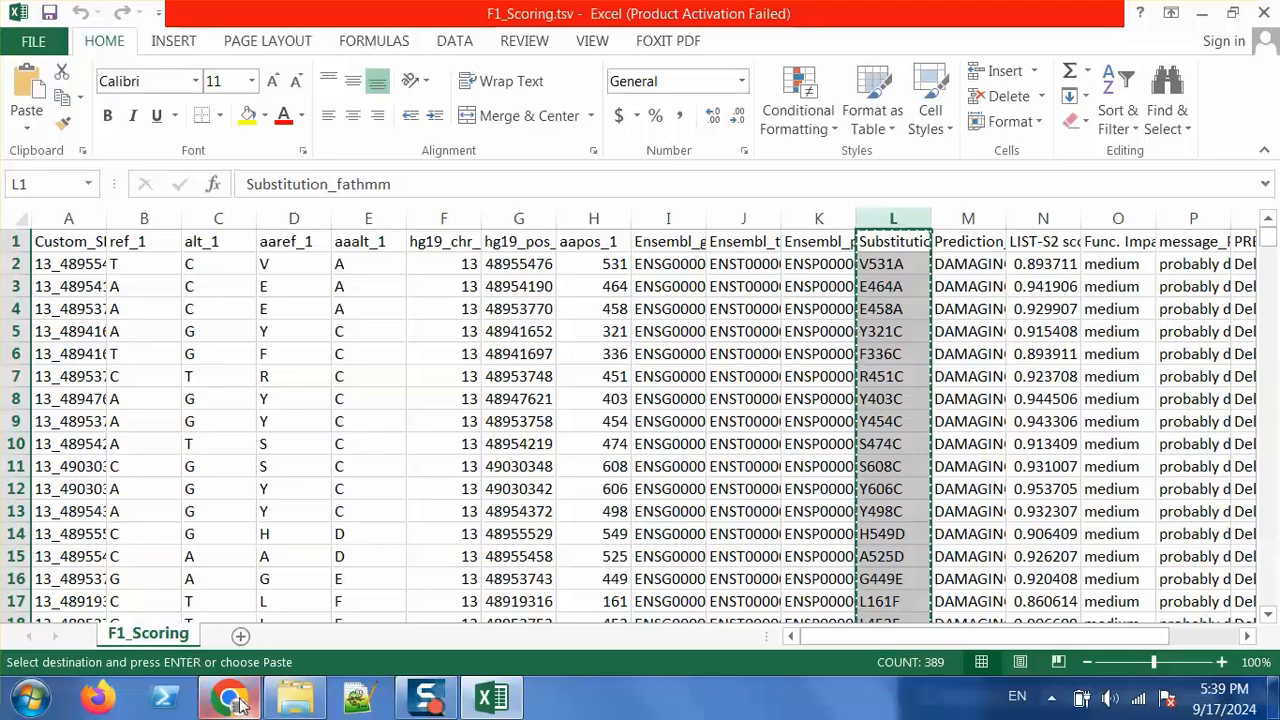
left_click(235, 697)
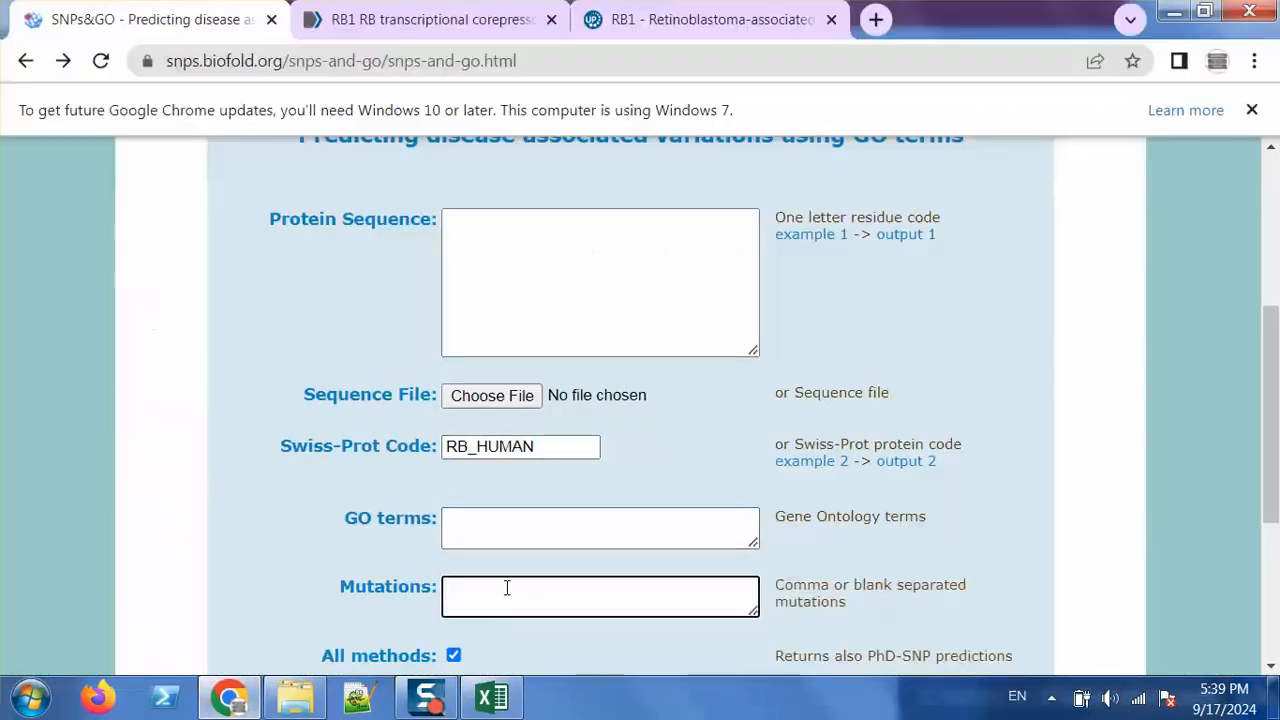
key("ctrl+v")
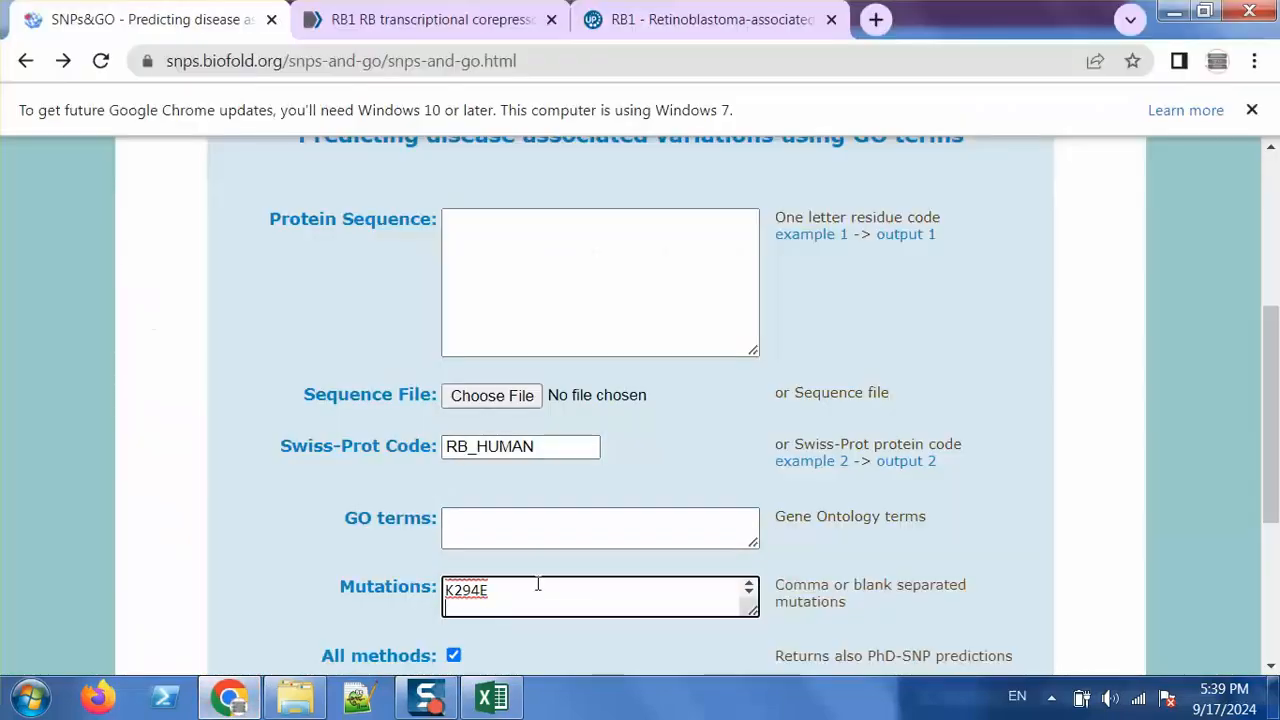
key("BackSpace")
Delete the Substitution_fathmm header line from the start of the pasted mutation list so it begins with V531A
scroll(755, 597, "up", 6)
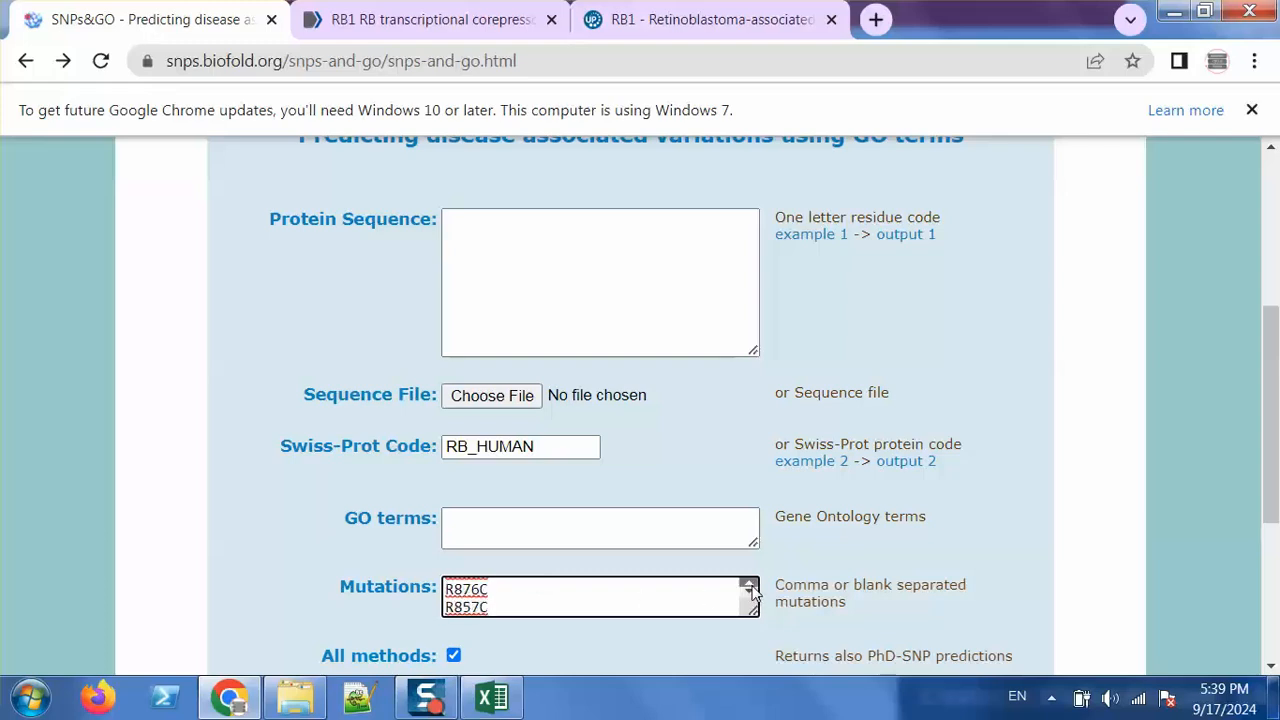
key("Up")
key("Up")
key("Up")
key("Up")
key("Up")
key("Up")
key("Up")
key("Up")
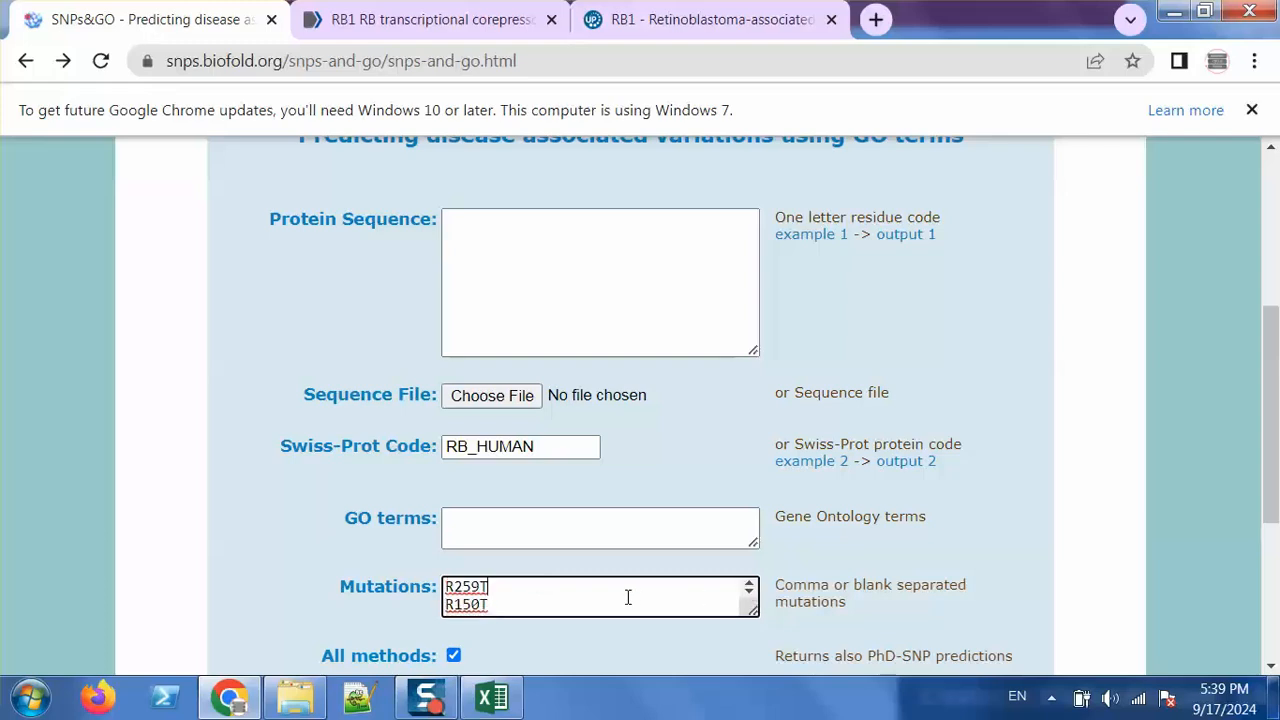
key("Up")
key("Up")
key("Up")
key("Up")
key("Up")
key("Up")
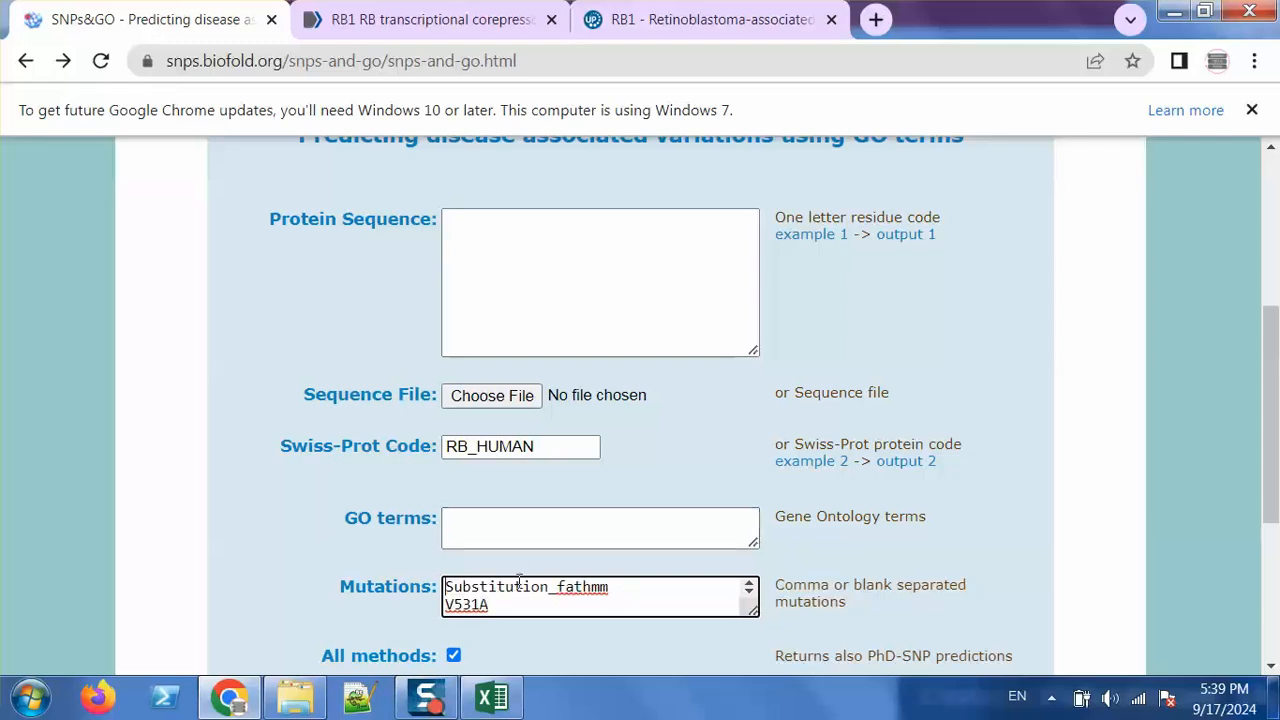
key("shift+End")
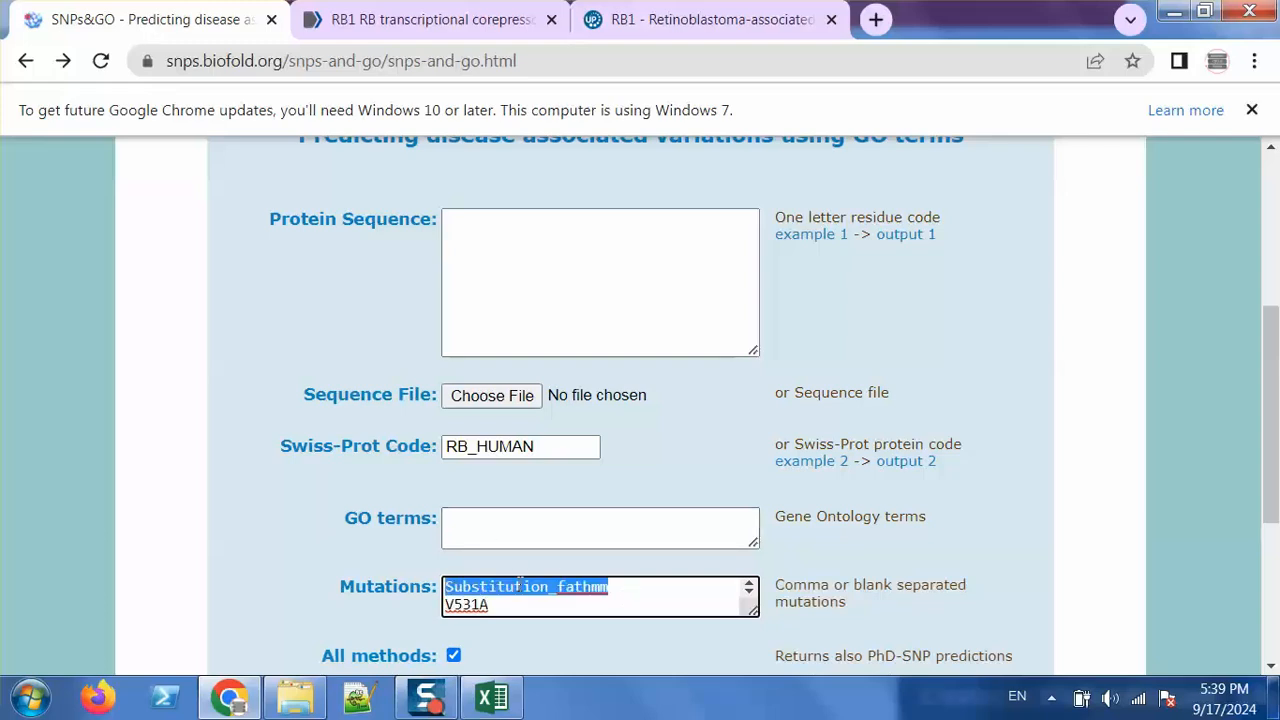
key("Delete")
key("Delete")
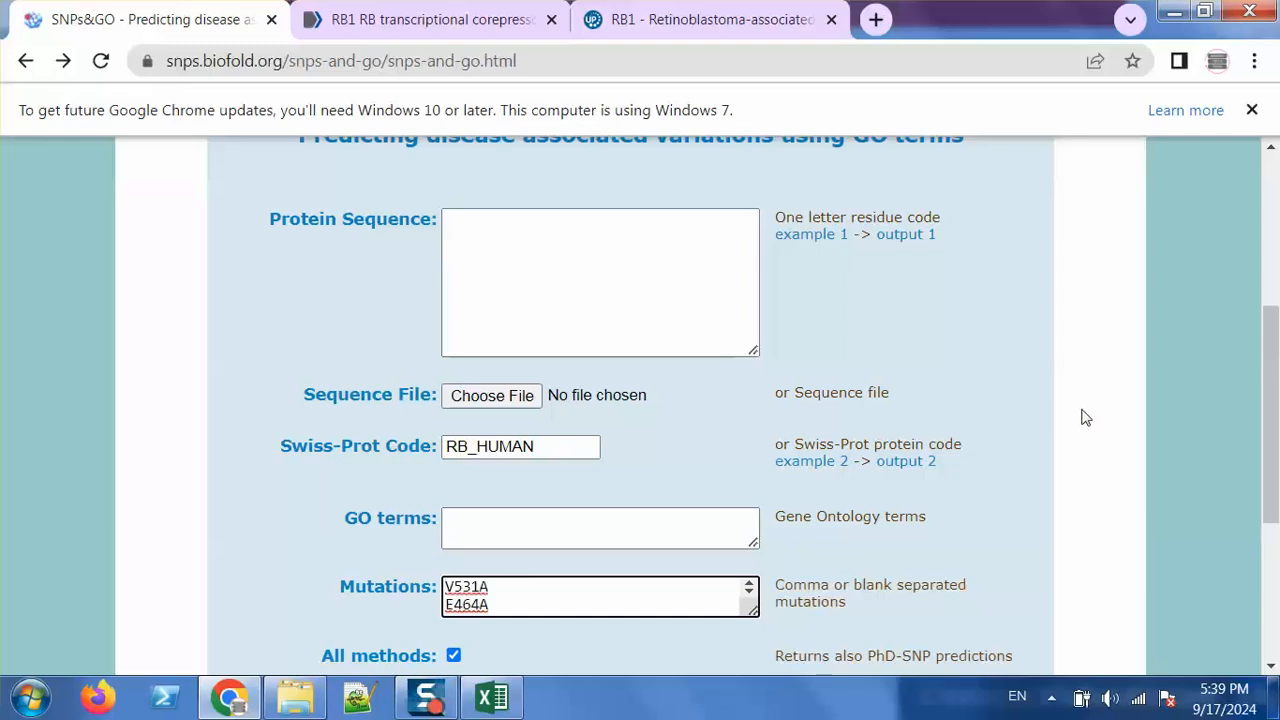
Submit the SNPs&GO query with the optional e-mail left empty and open its results page
left_click_drag(1277, 383, 1276, 525)
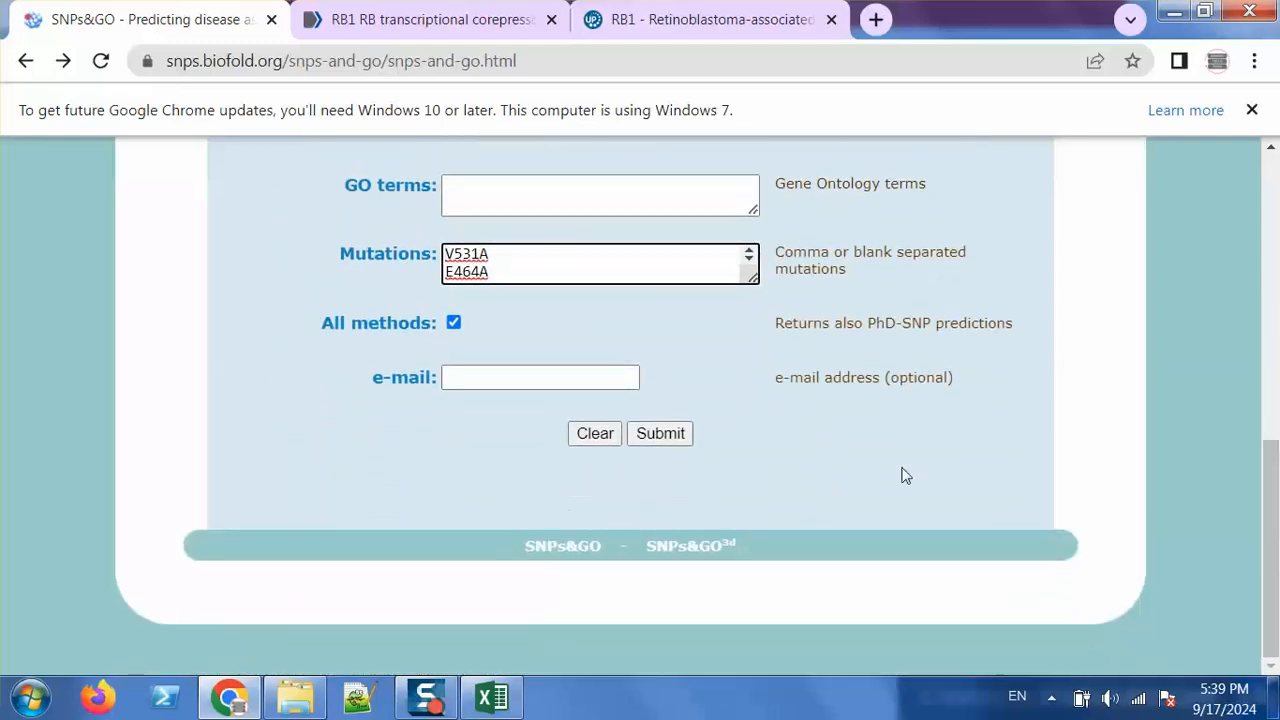
left_click(509, 380)
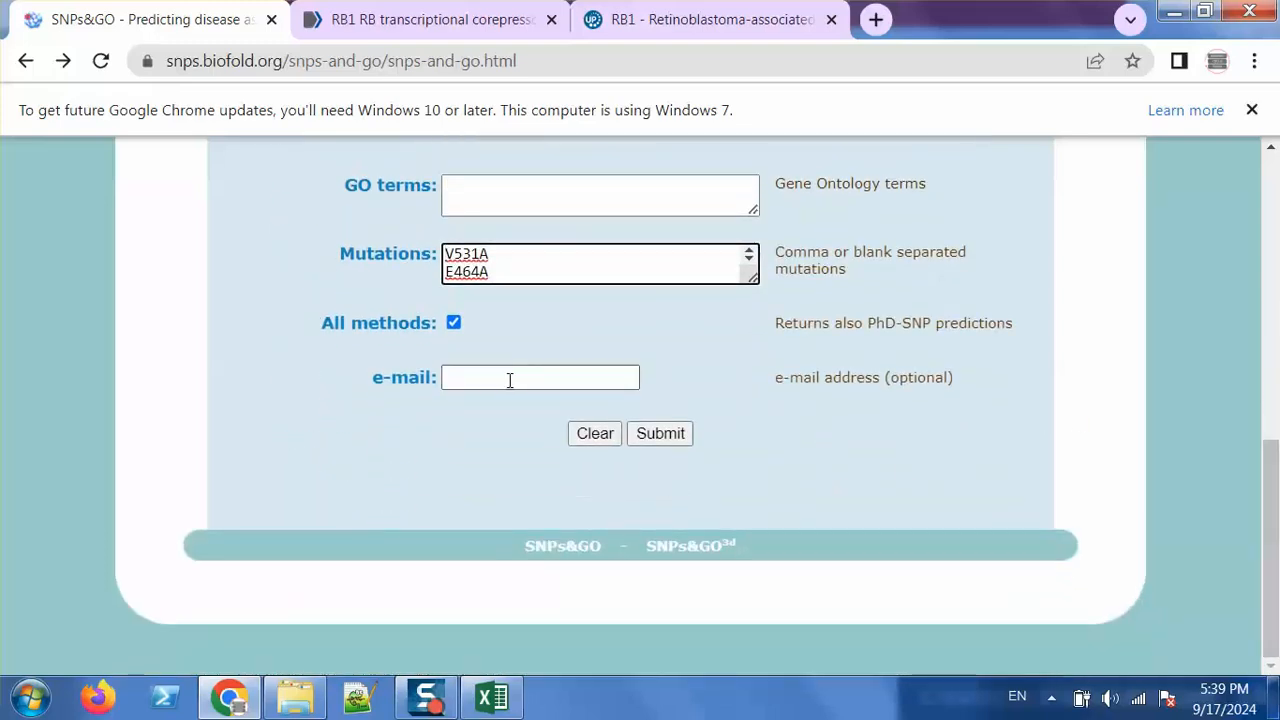
left_click(670, 438)
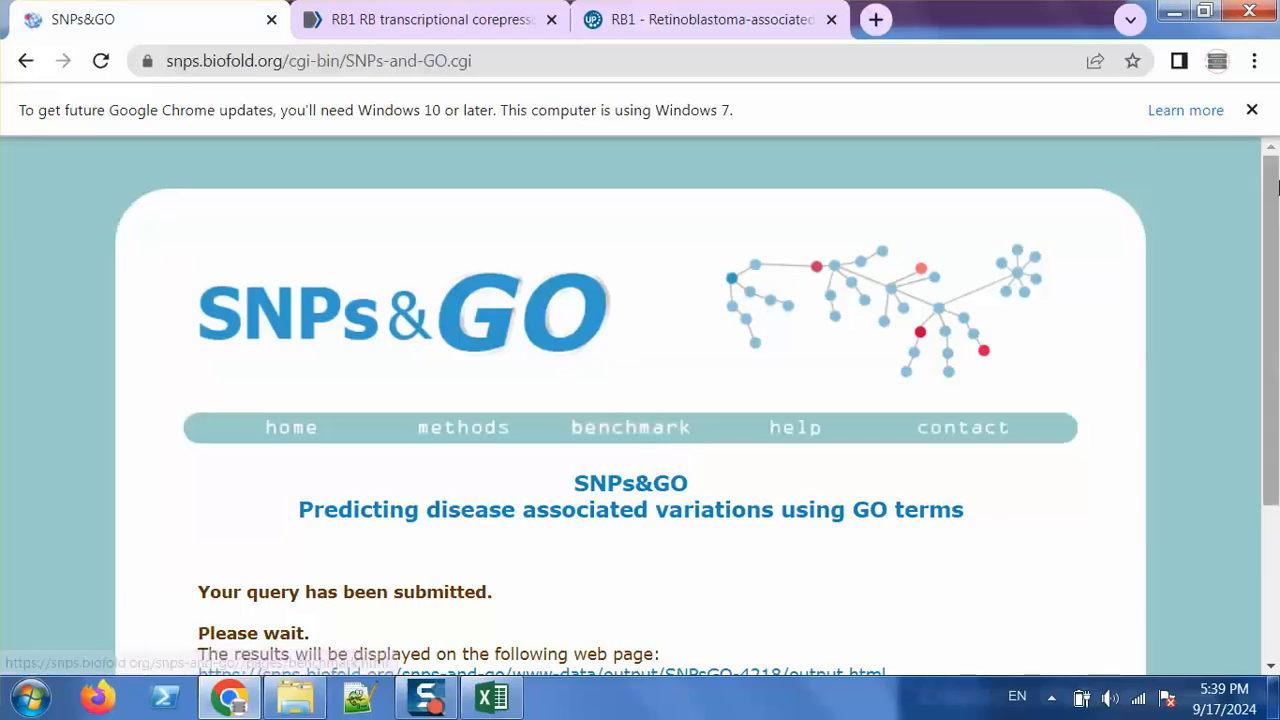
left_click_drag(1276, 188, 1276, 343)
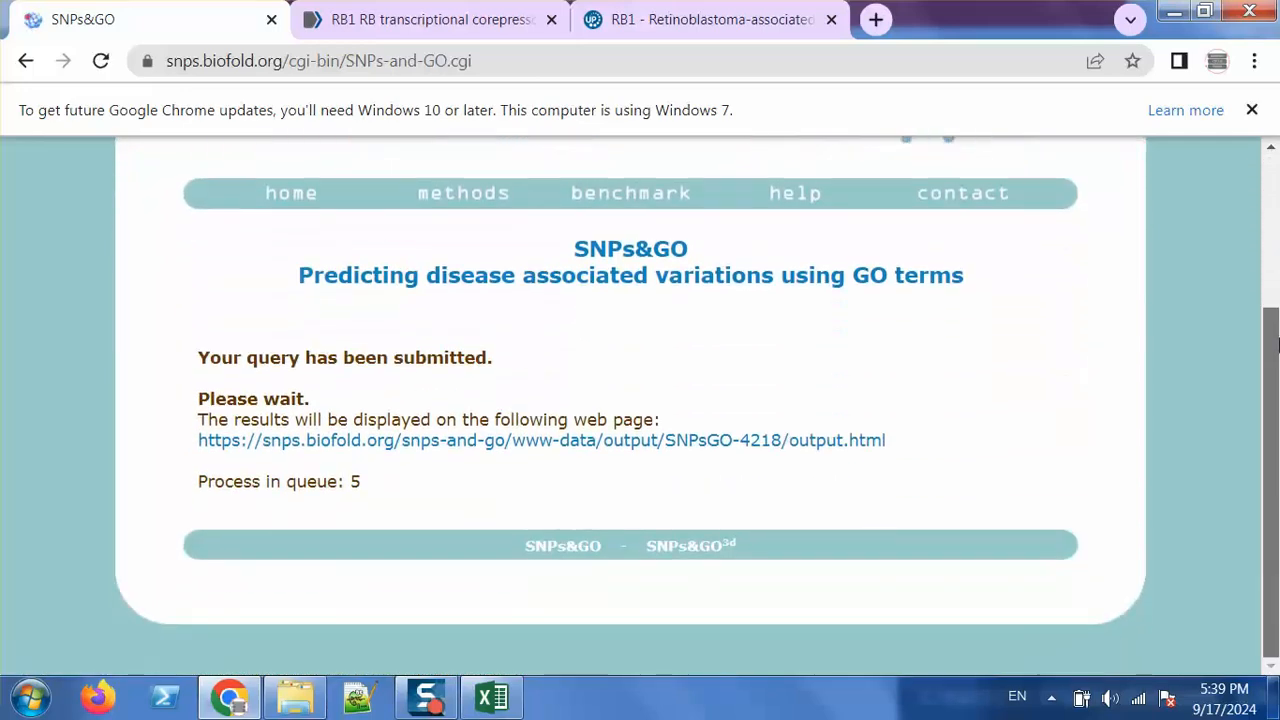
left_click(726, 454)
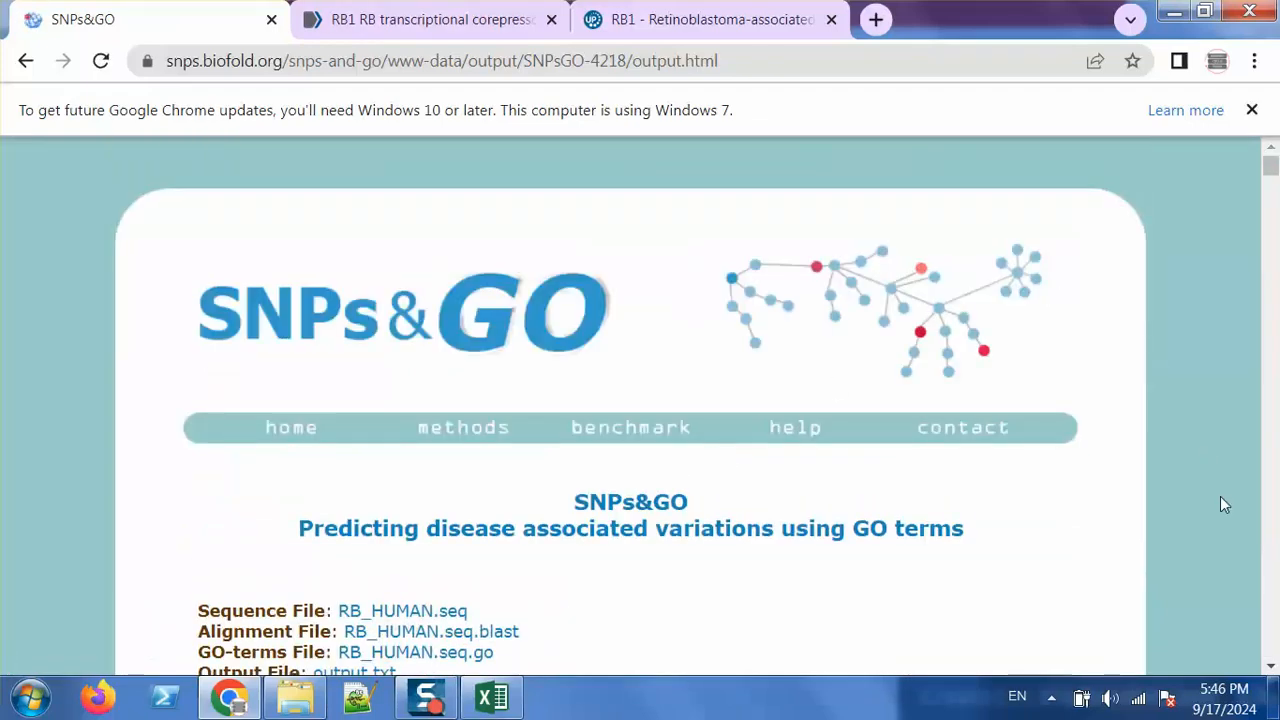
Examine the results table, comparing the PhD-SNP and SNPs&GO predictions for mutation M1L
left_click_drag(1270, 670, 1272, 673)
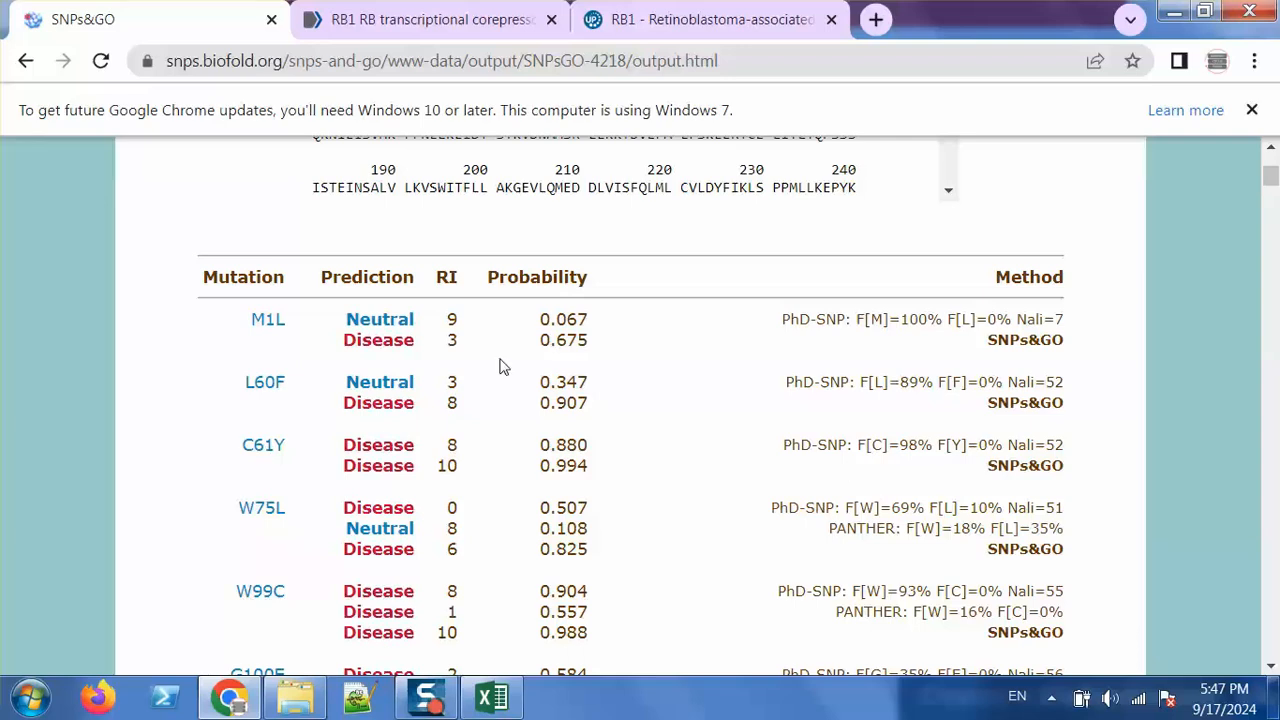
double_click(378, 318)
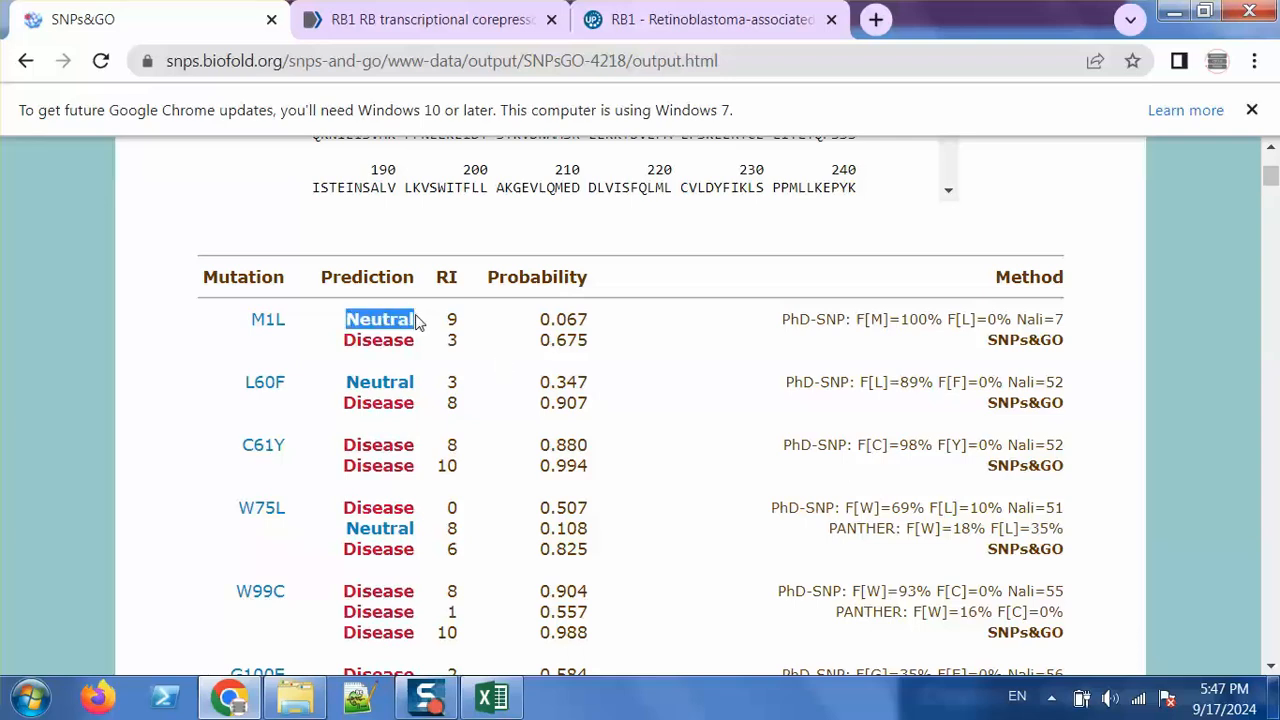
left_click_drag(783, 318, 853, 318)
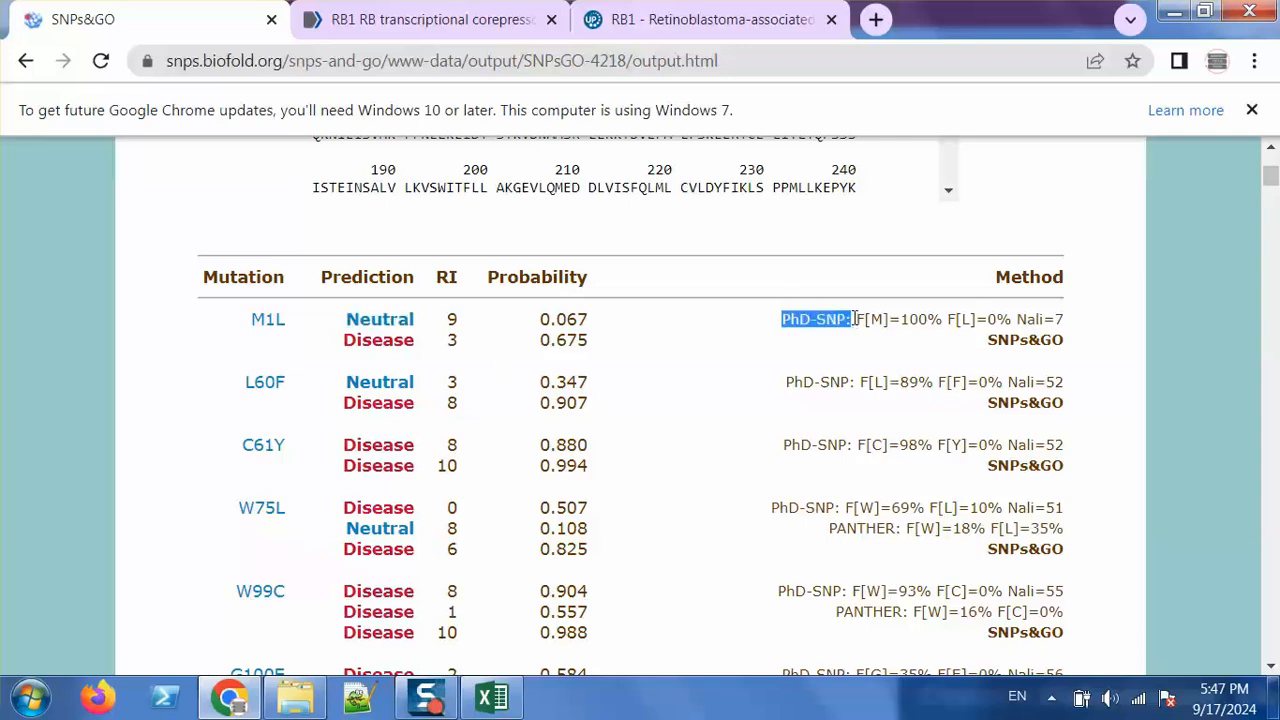
left_click_drag(342, 340, 418, 341)
left_click_drag(988, 340, 1066, 340)
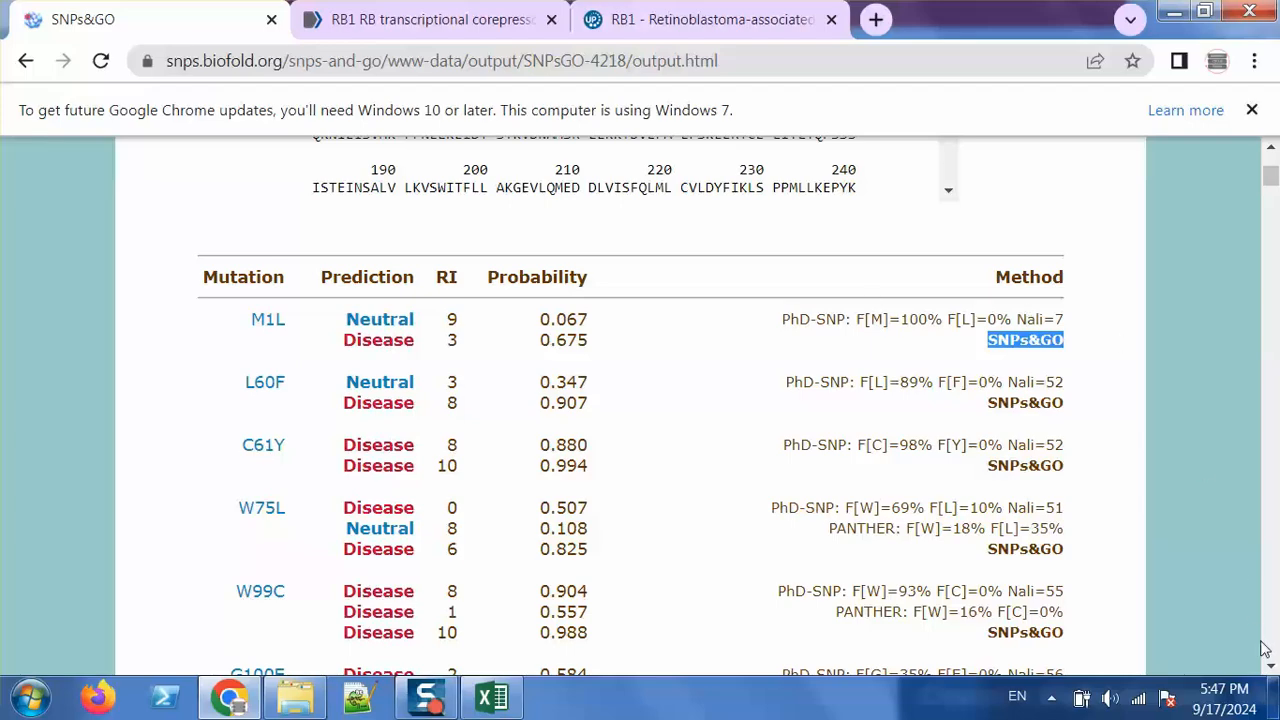
scroll(1265, 655, "down", 3)
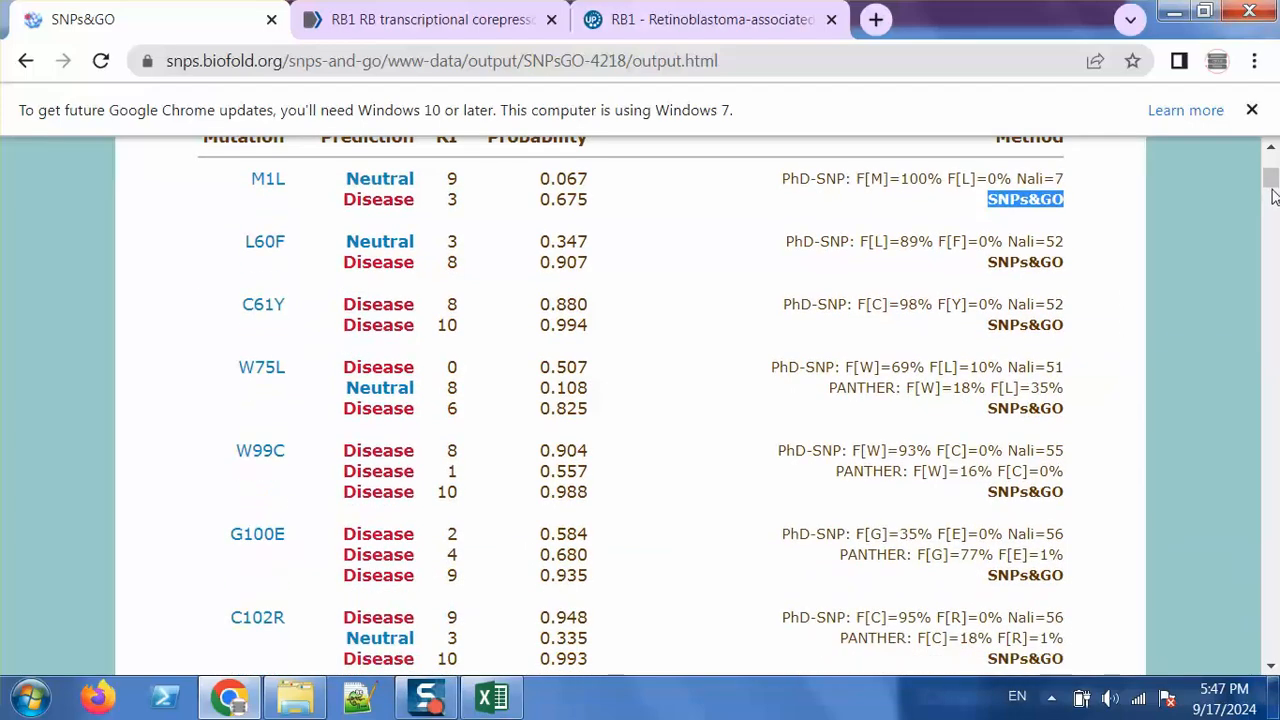
Save the results' output file as output.txt in the Downloads folder and show it in its folder
left_click_drag(1272, 195, 1272, 178)
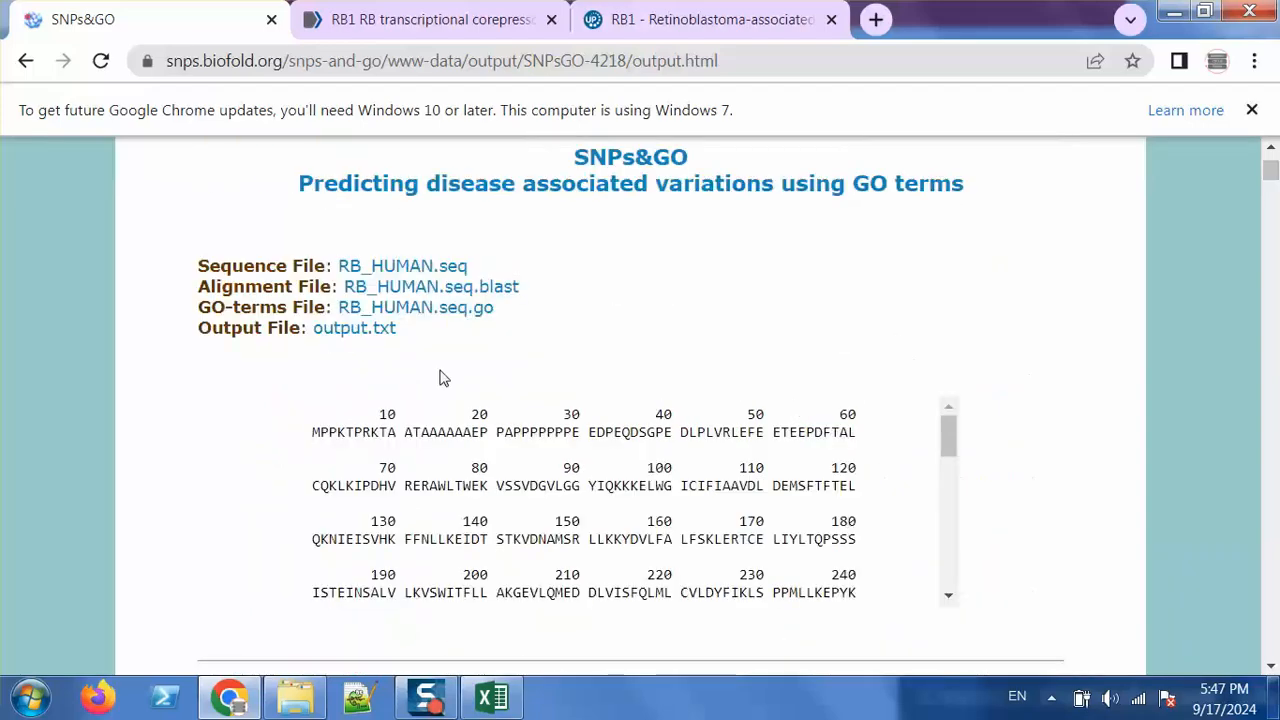
left_click(369, 335)
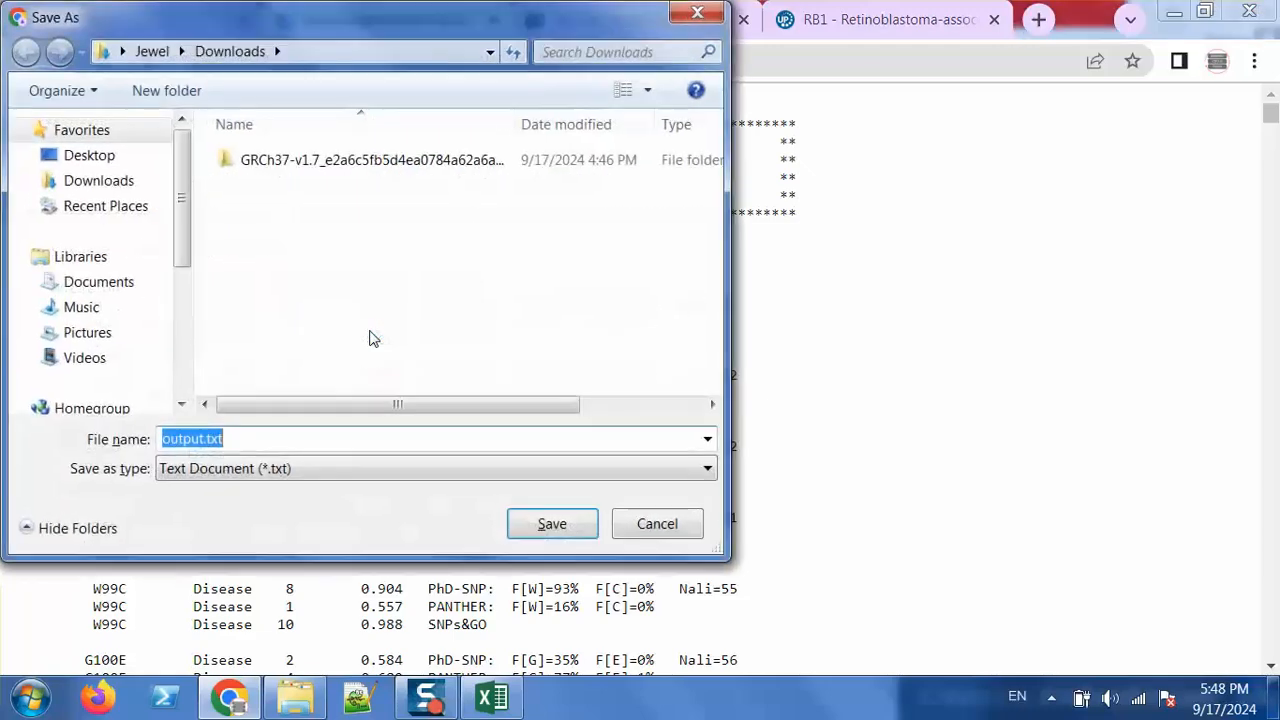
left_click(555, 524)
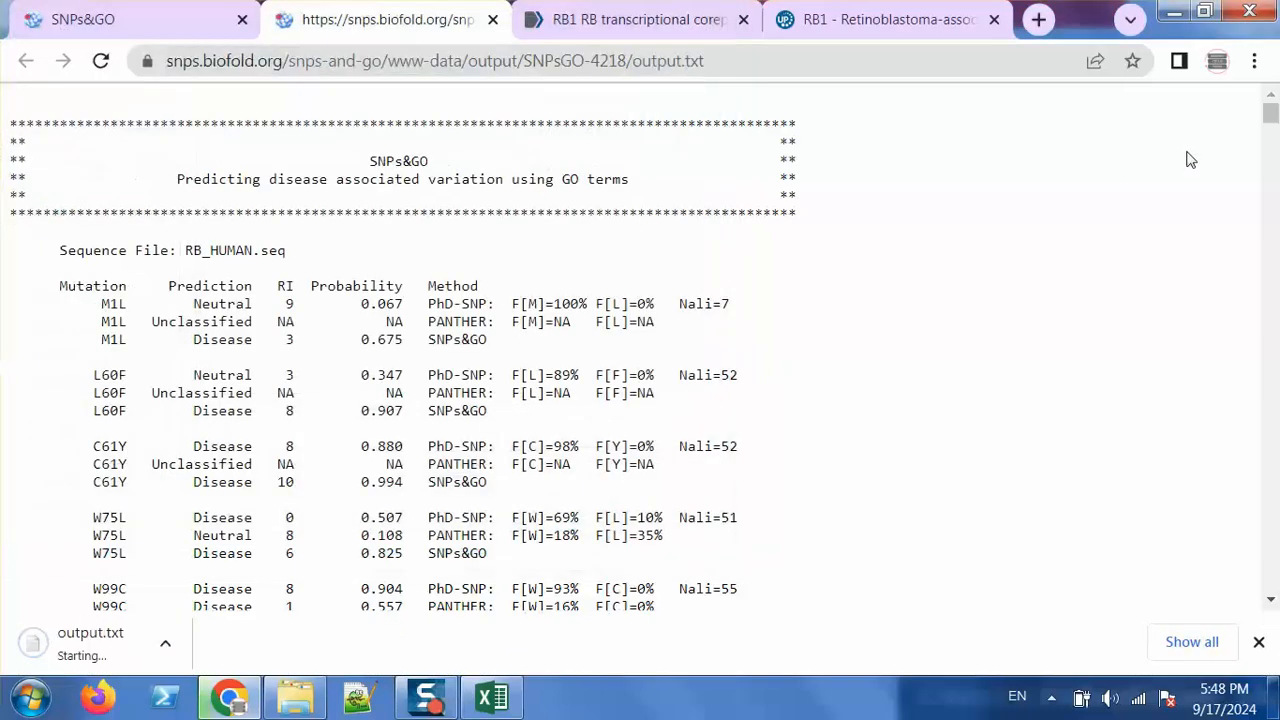
left_click(254, 645)
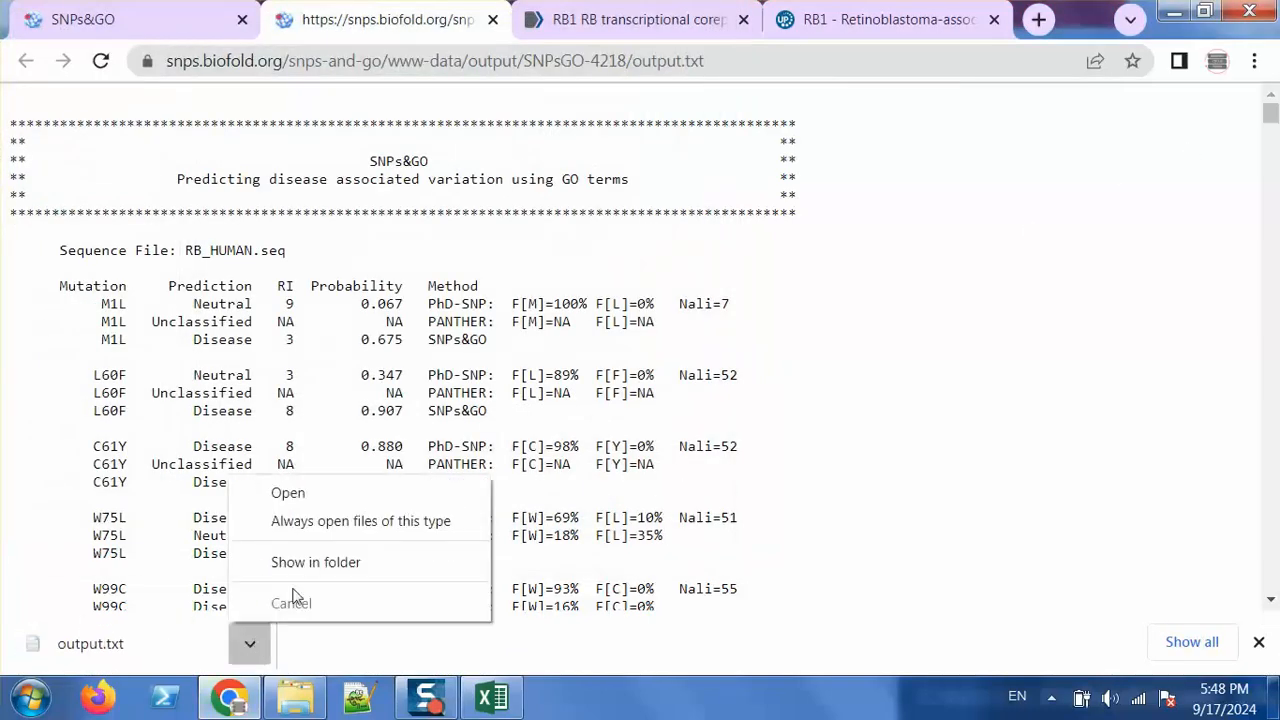
left_click(329, 563)
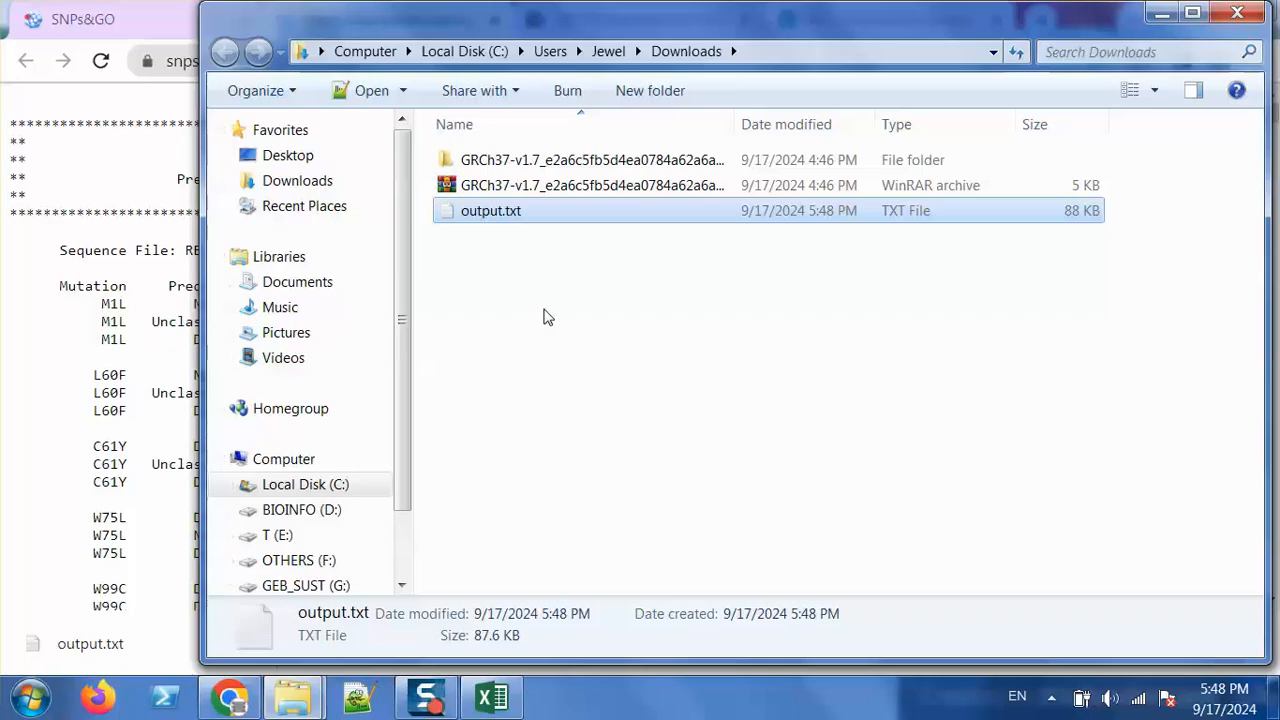
Paste the downloaded output.txt into the 12_Filter2_Results folder inside the desktop's SNP_Analysis folder
left_click(1222, 14)
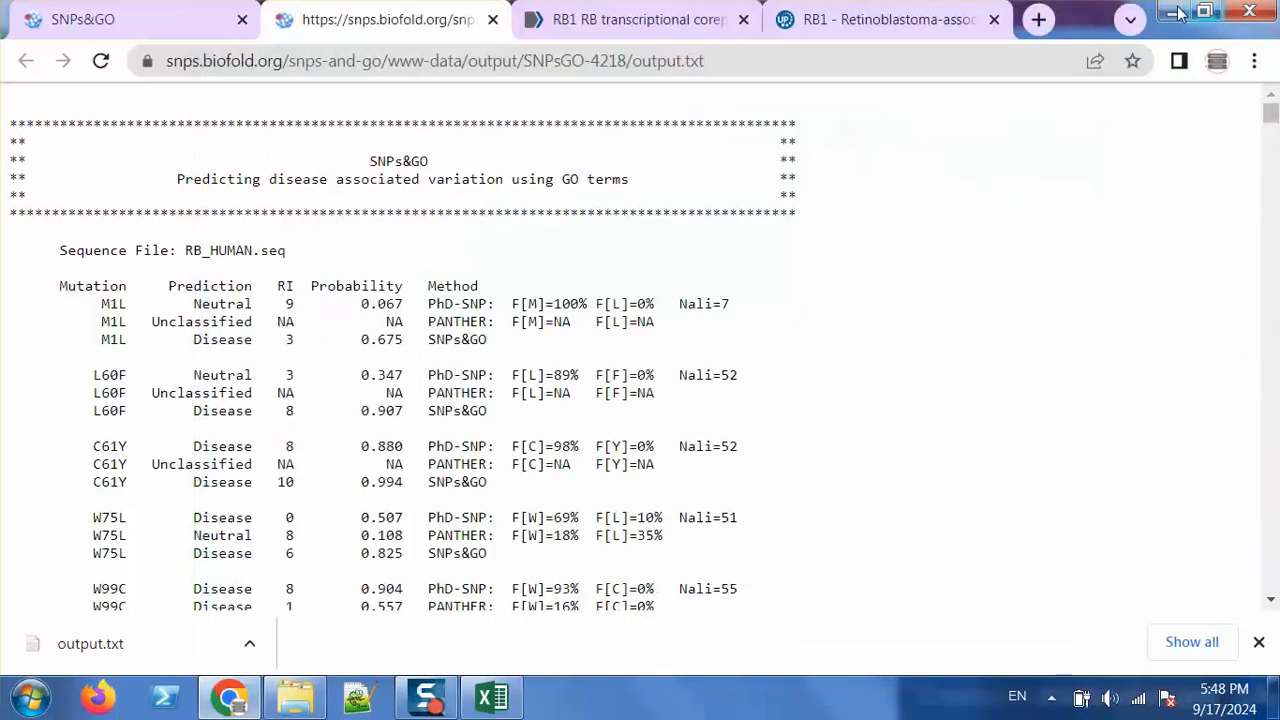
left_click(1172, 10)
left_click(1199, 13)
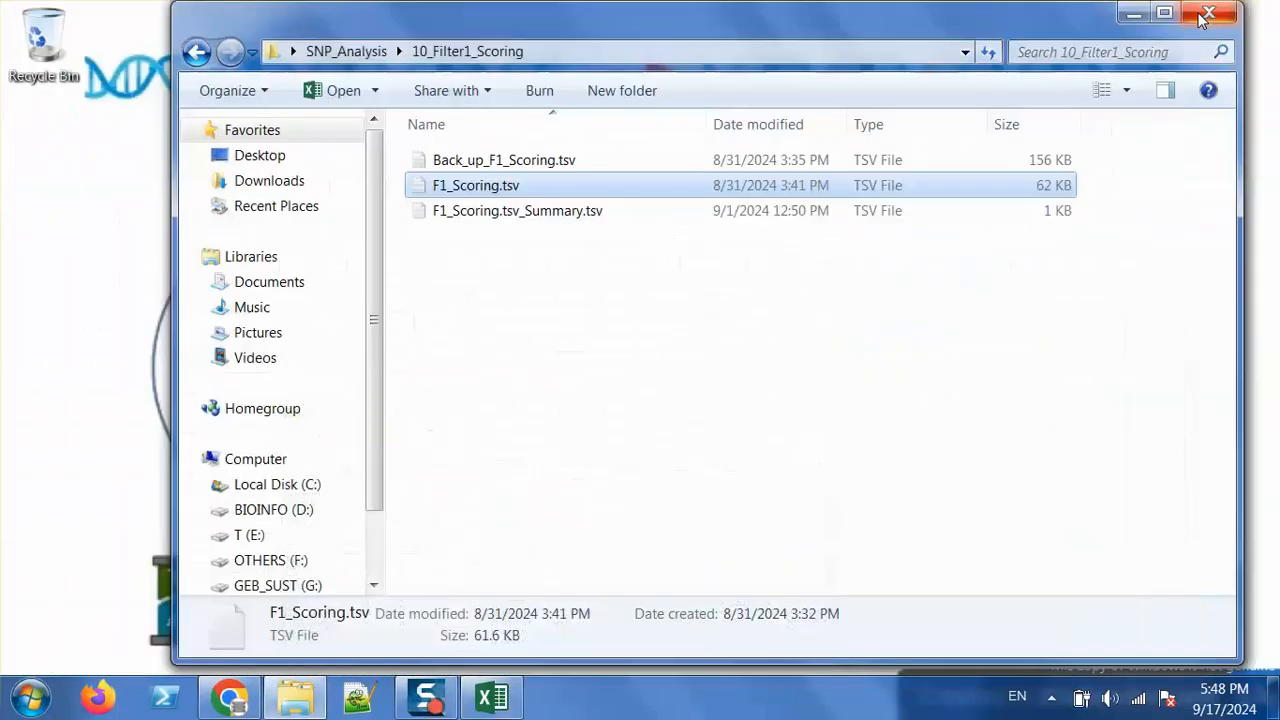
left_click(1122, 18)
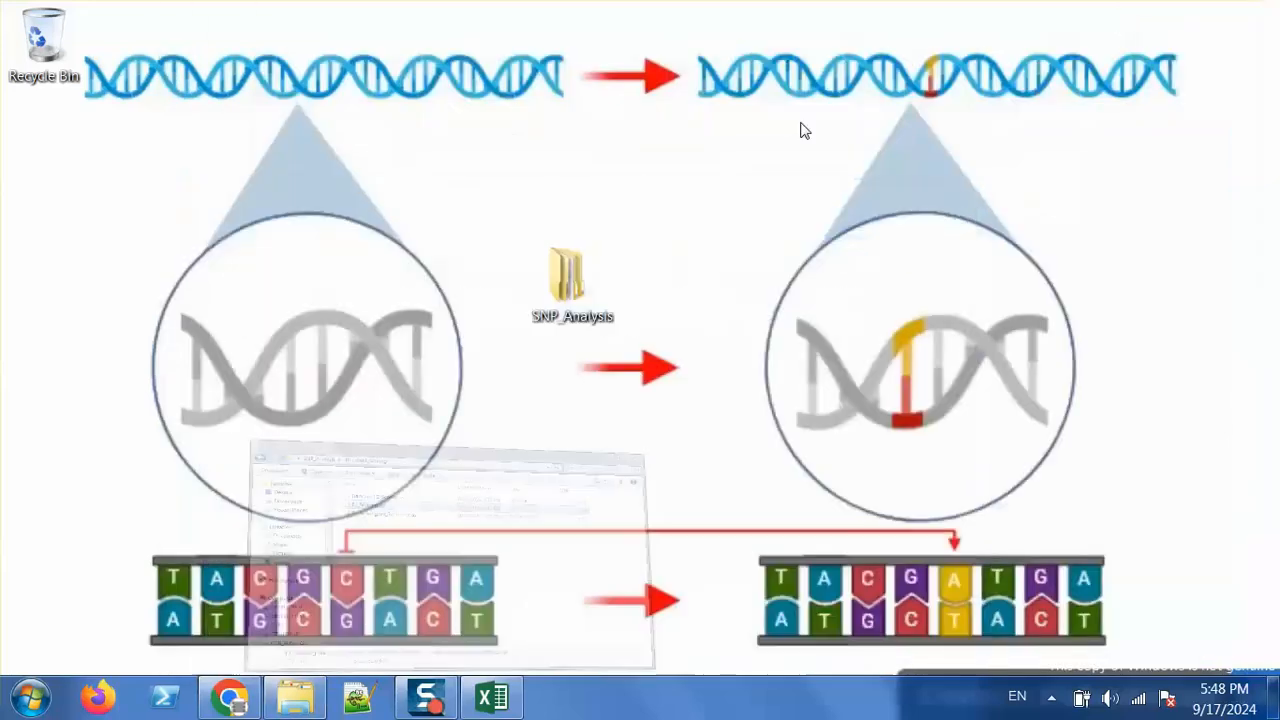
double_click(590, 290)
double_click(573, 447)
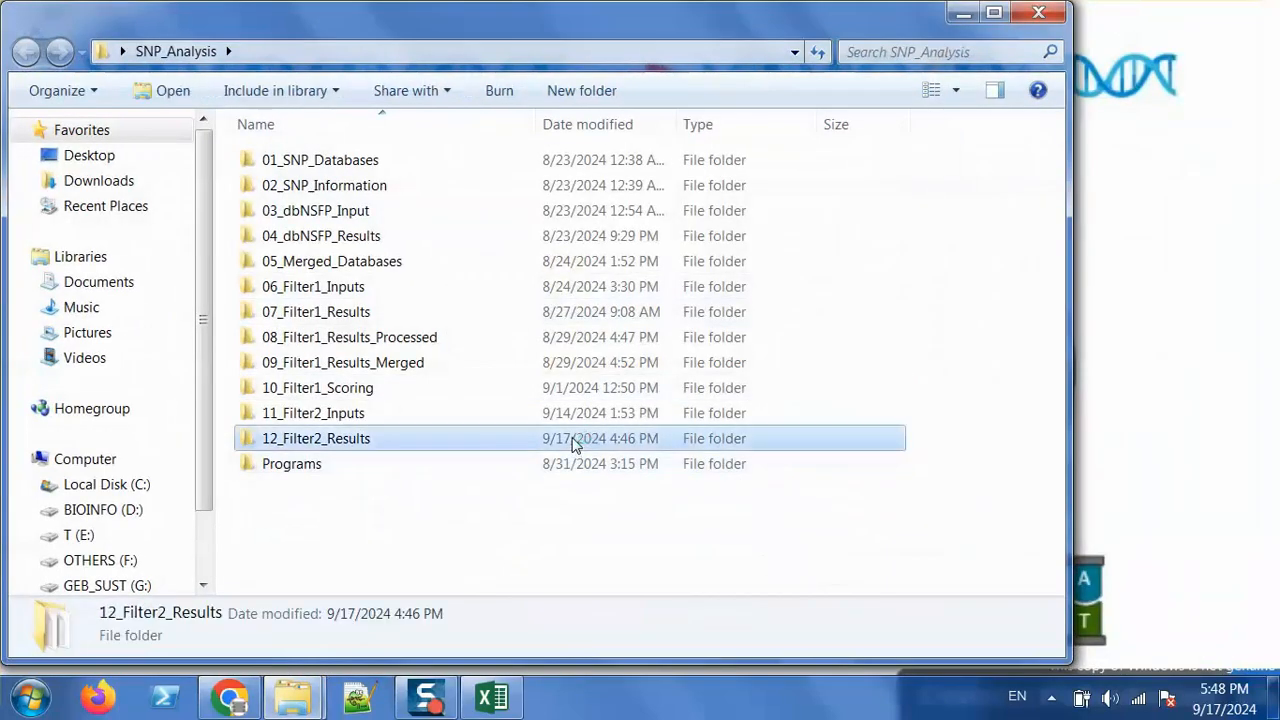
key("ctrl+v")
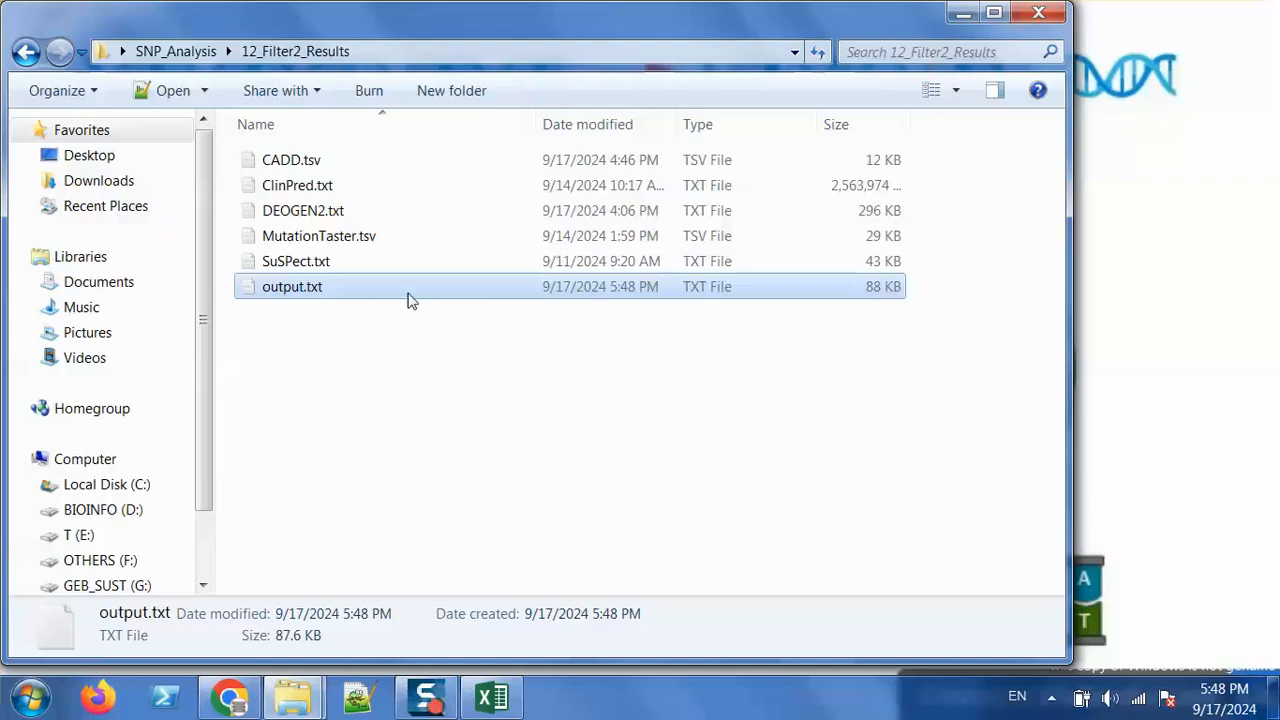
Rename output.txt in 12_Filter2_Results as SNPs&GO.txt and open it in Notepad++
key("F2")
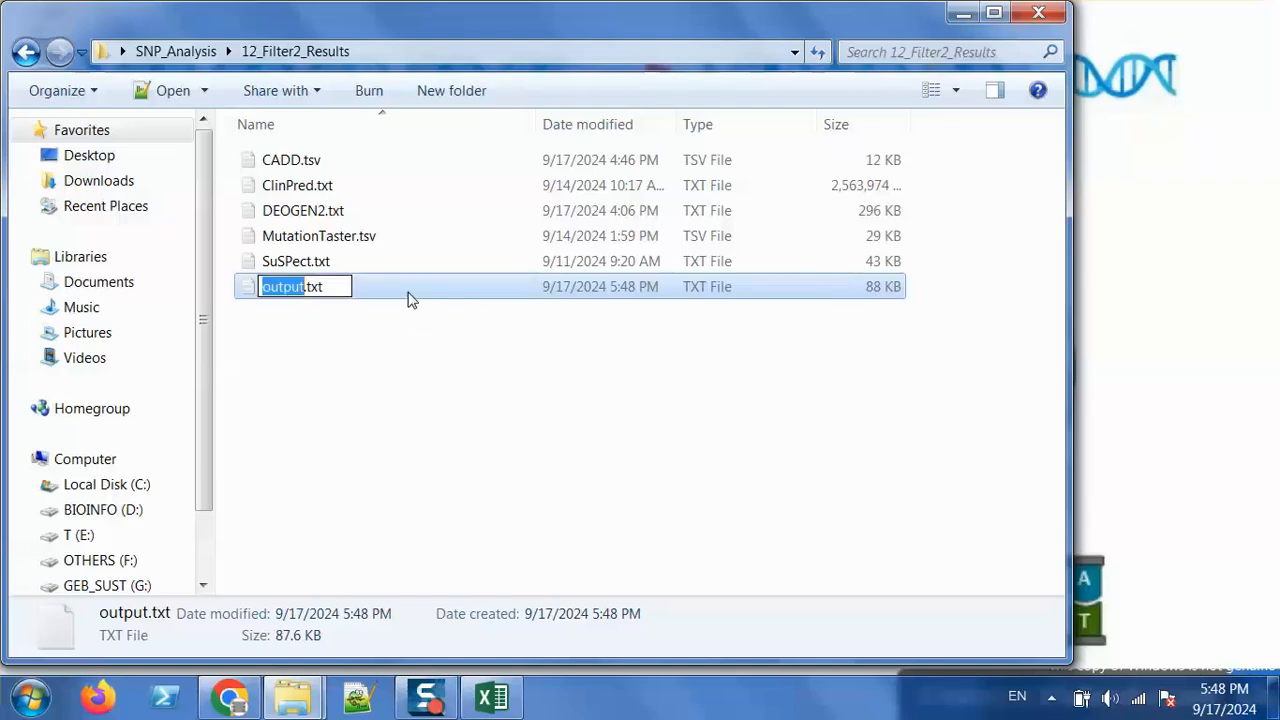
type("SNPs")
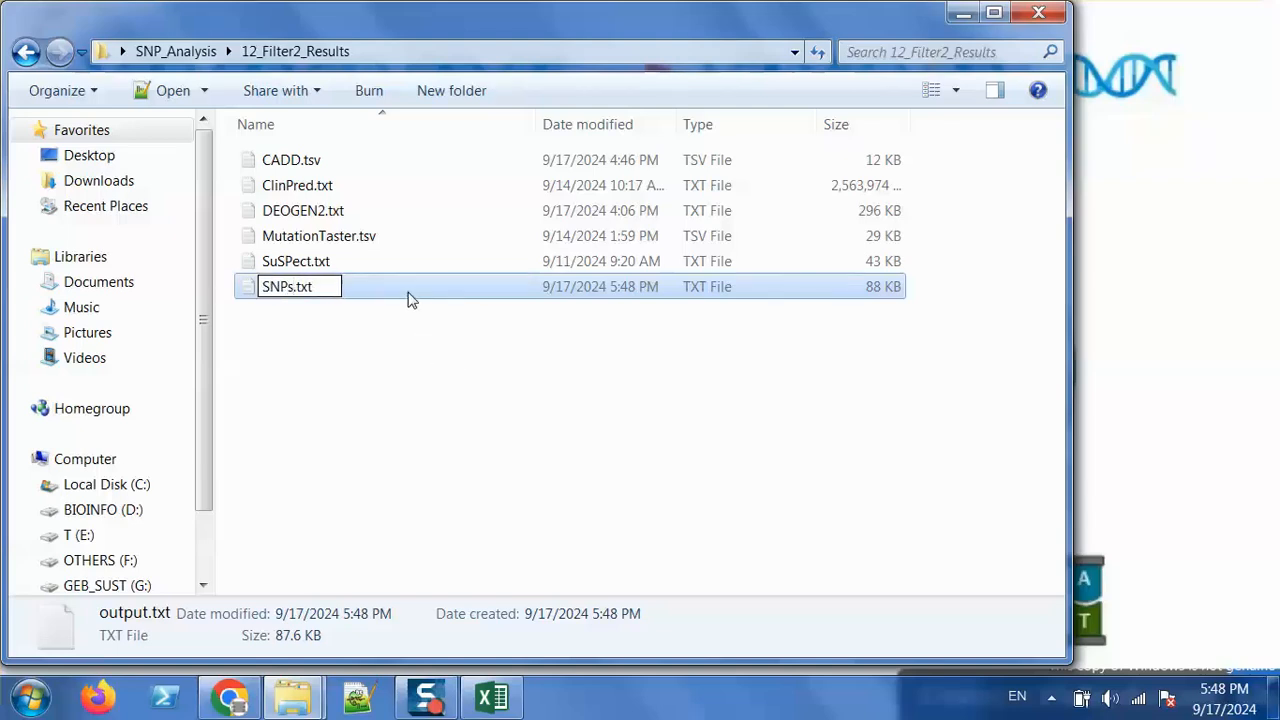
type("&G")
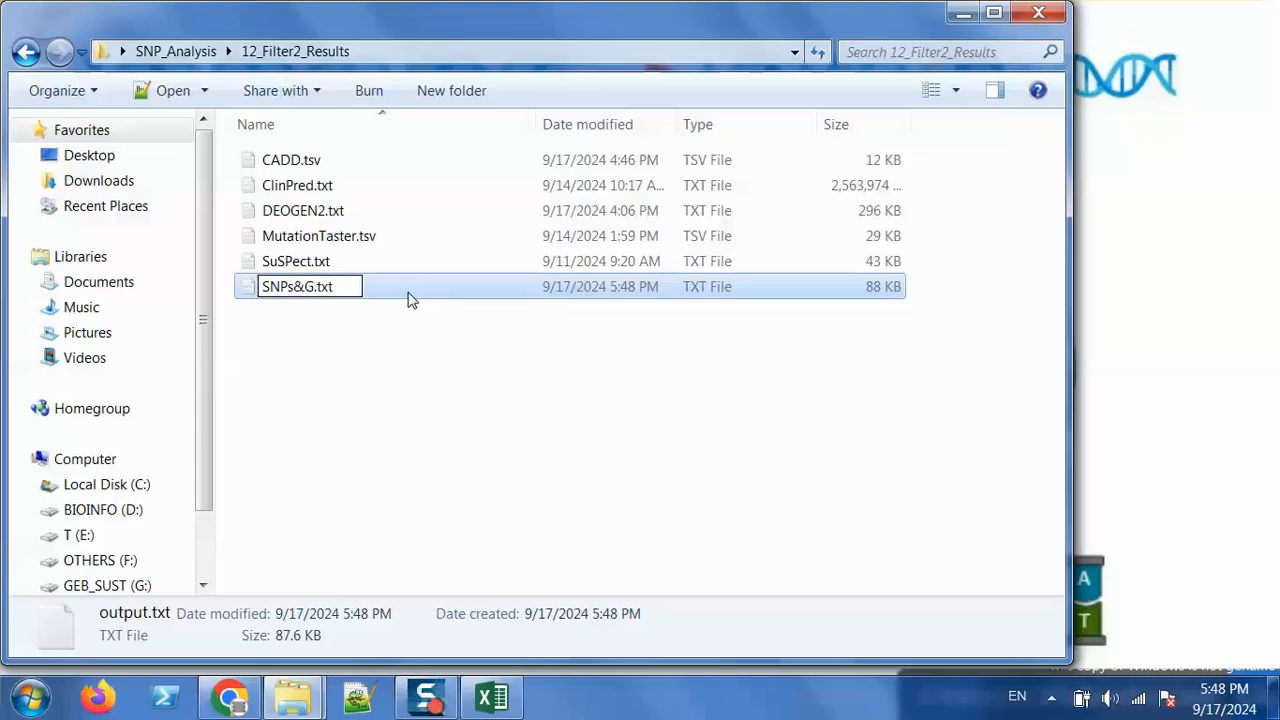
type("O")
key("Return")
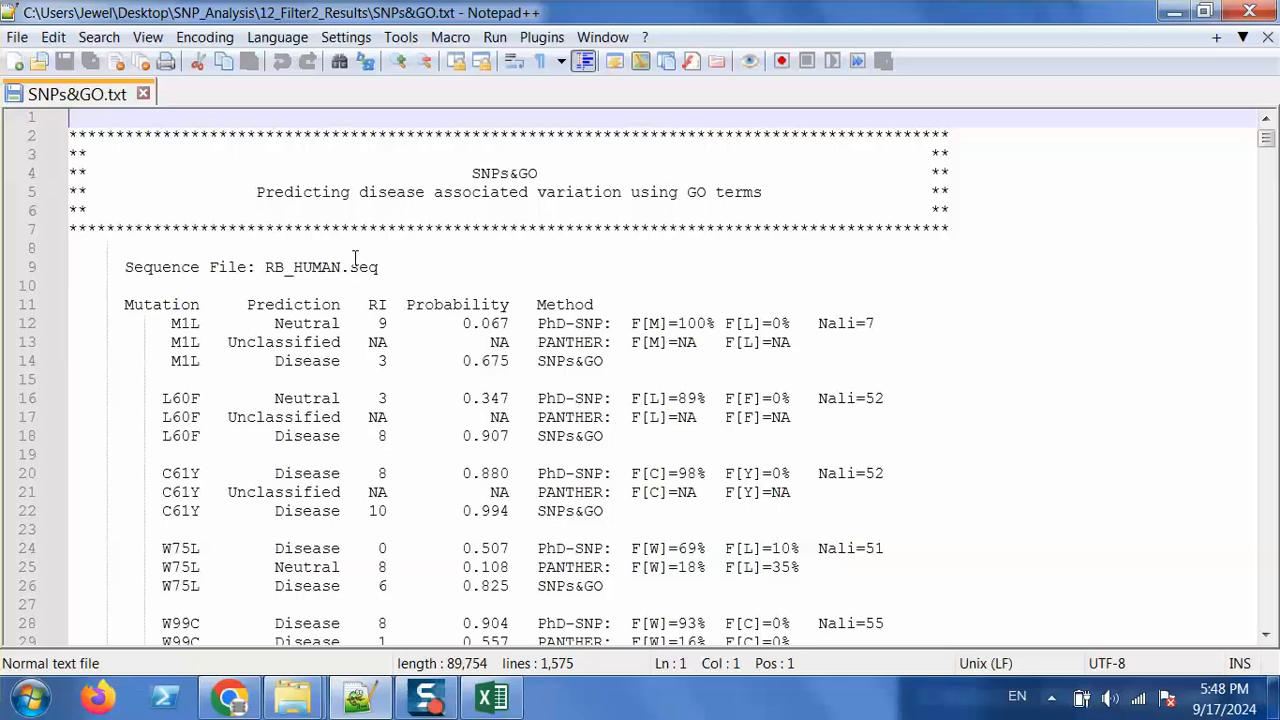
Examine the Mutation and Prediction columns, comparing the PhD-SNP, PANTHER and SNPs&GO predictions for mutation M1L
double_click(152, 310)
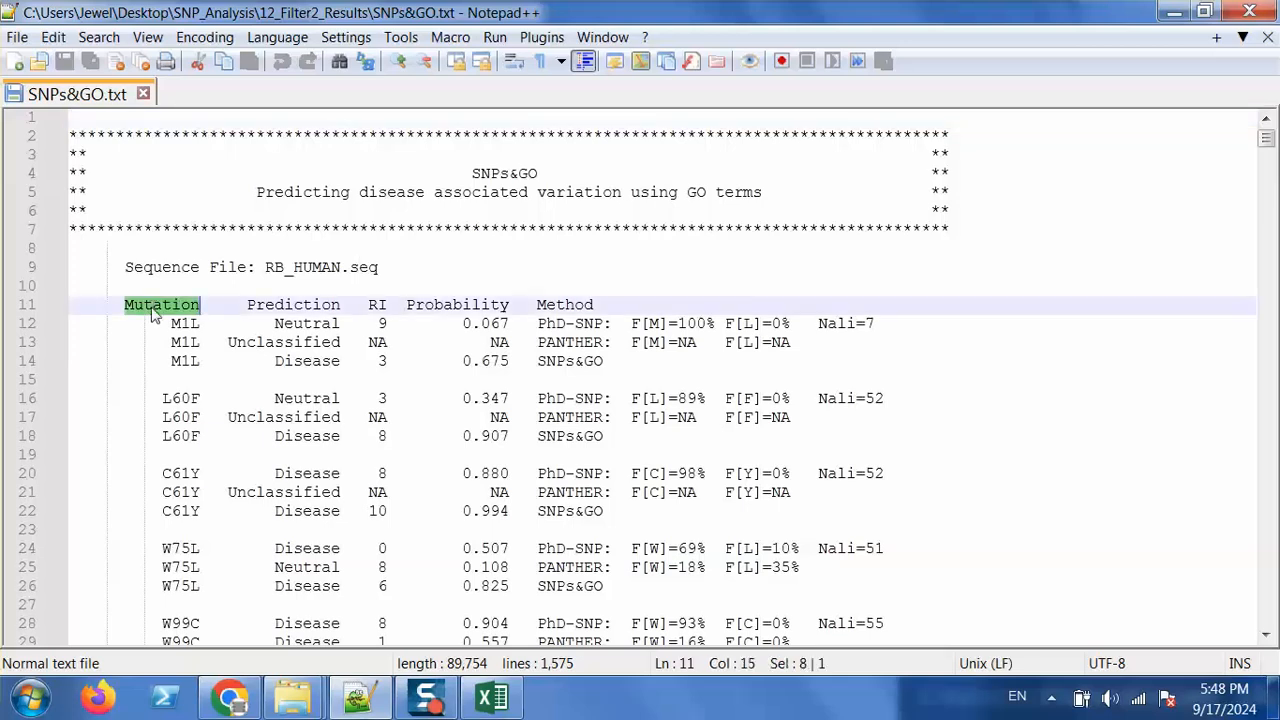
double_click(296, 310)
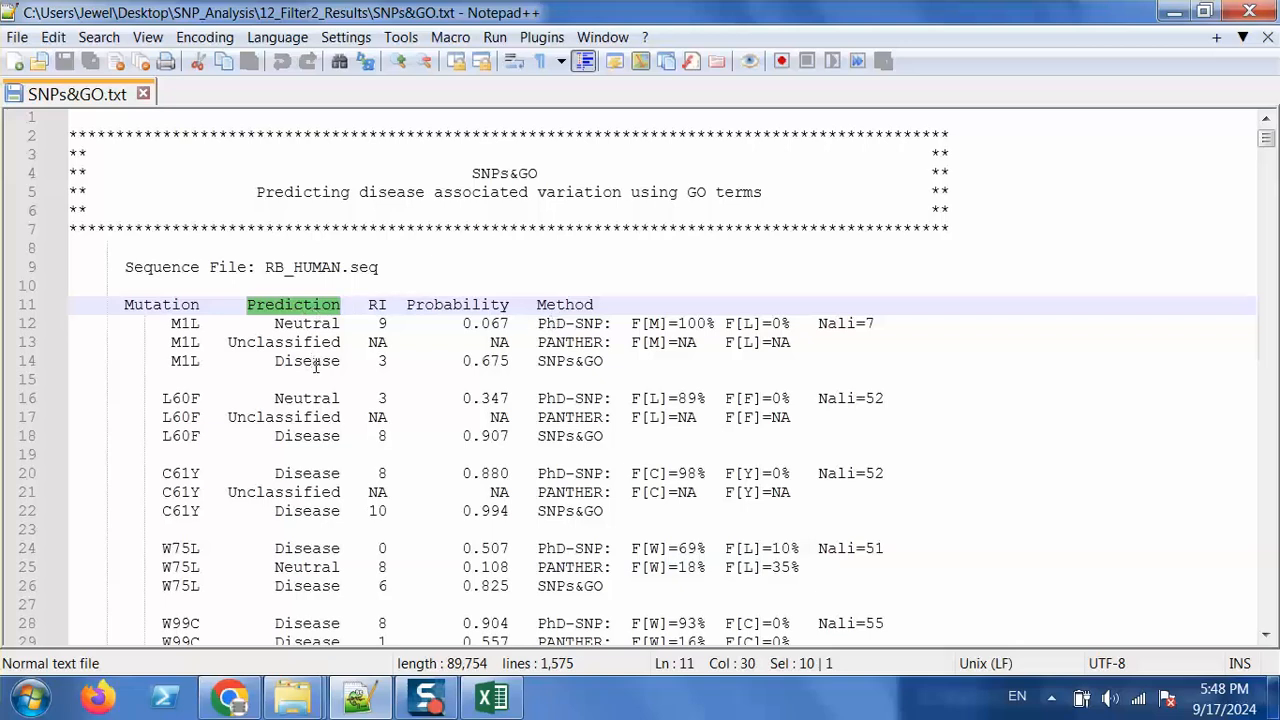
left_click_drag(537, 323, 610, 323)
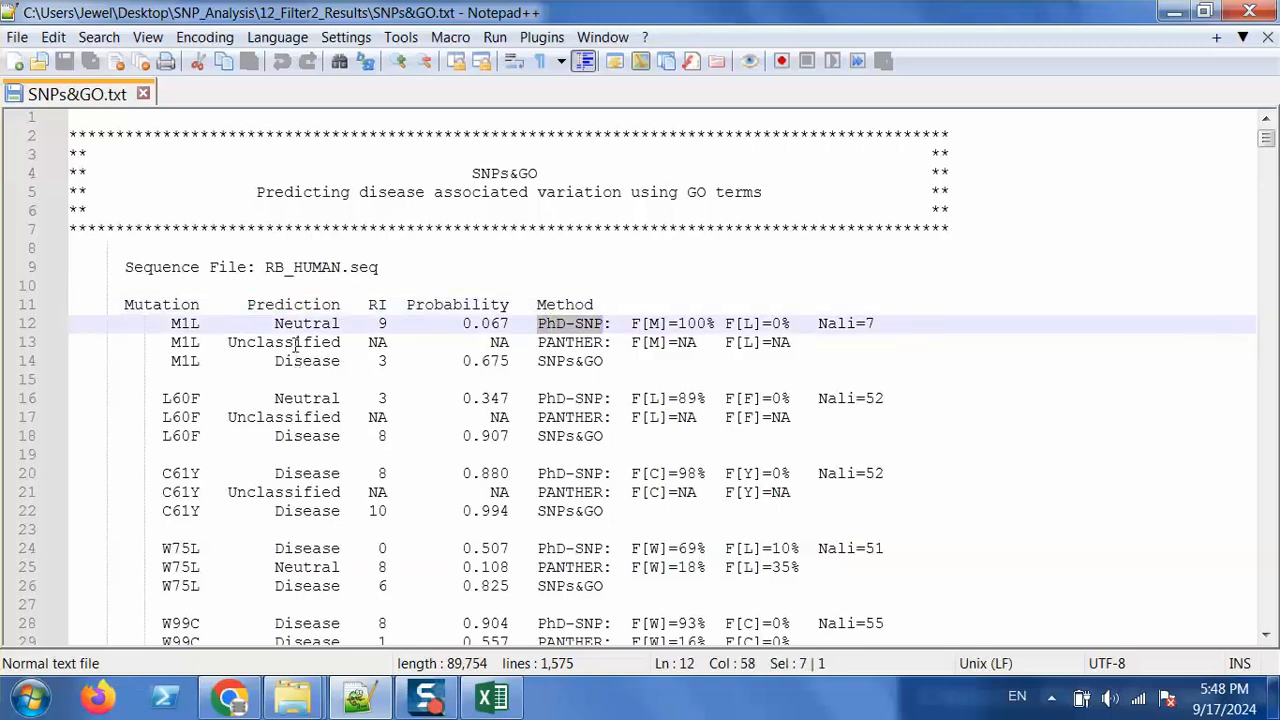
double_click(295, 343)
left_click_drag(538, 342, 607, 342)
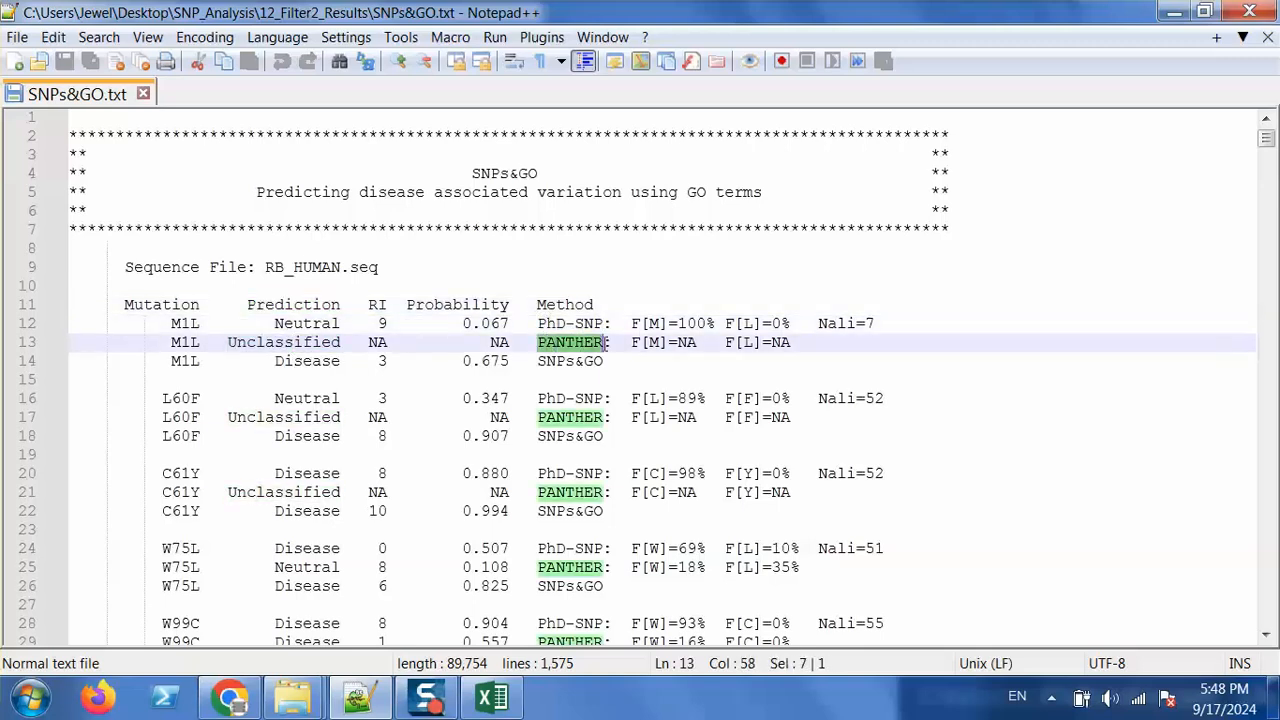
double_click(325, 362)
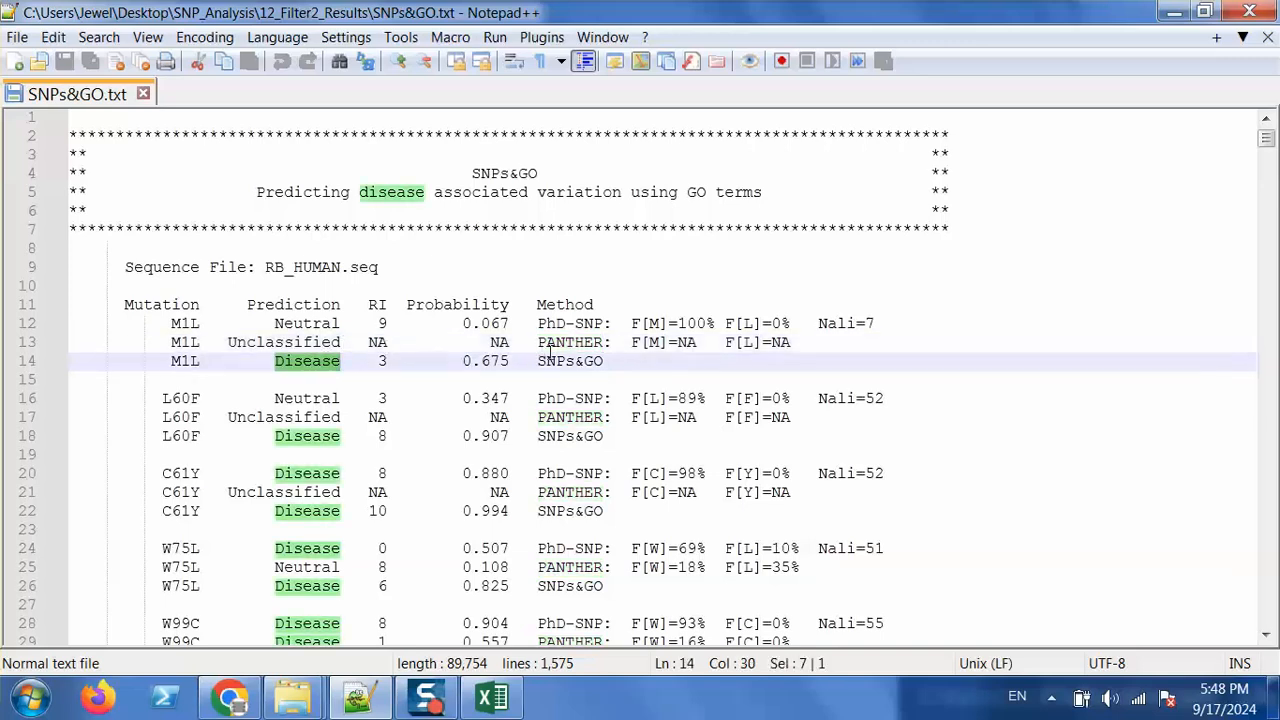
left_click_drag(540, 361, 604, 365)
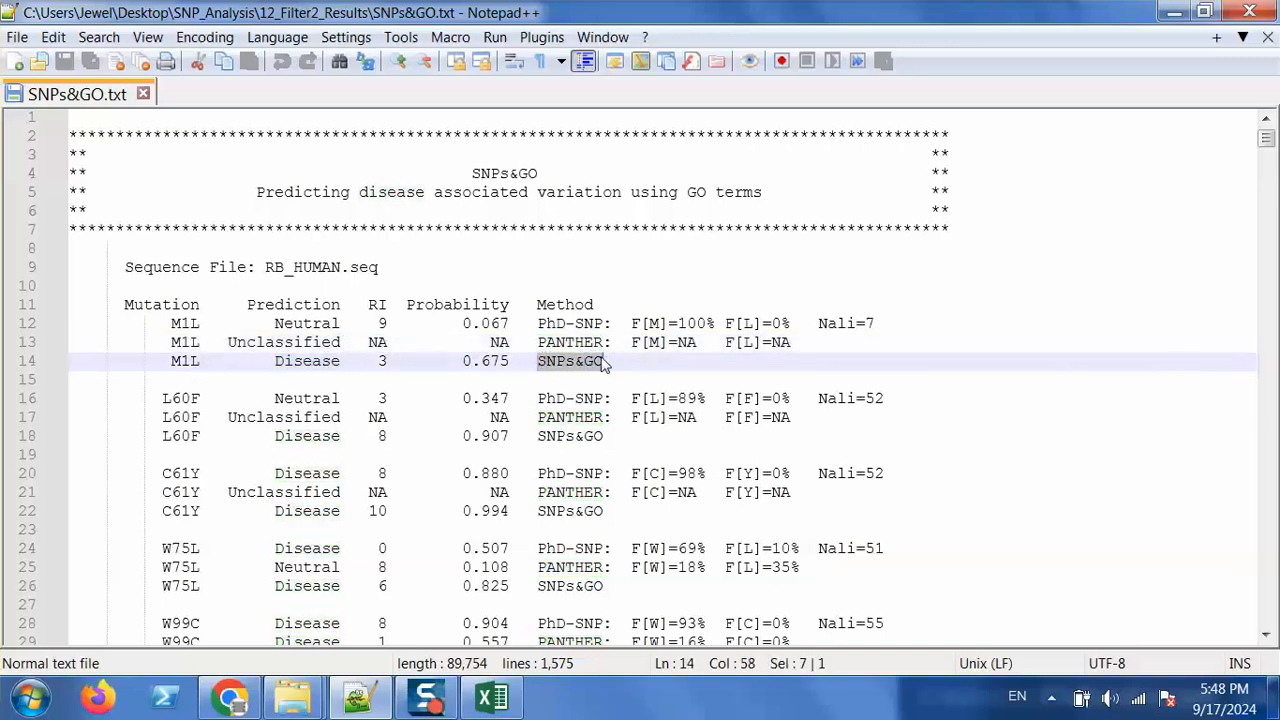